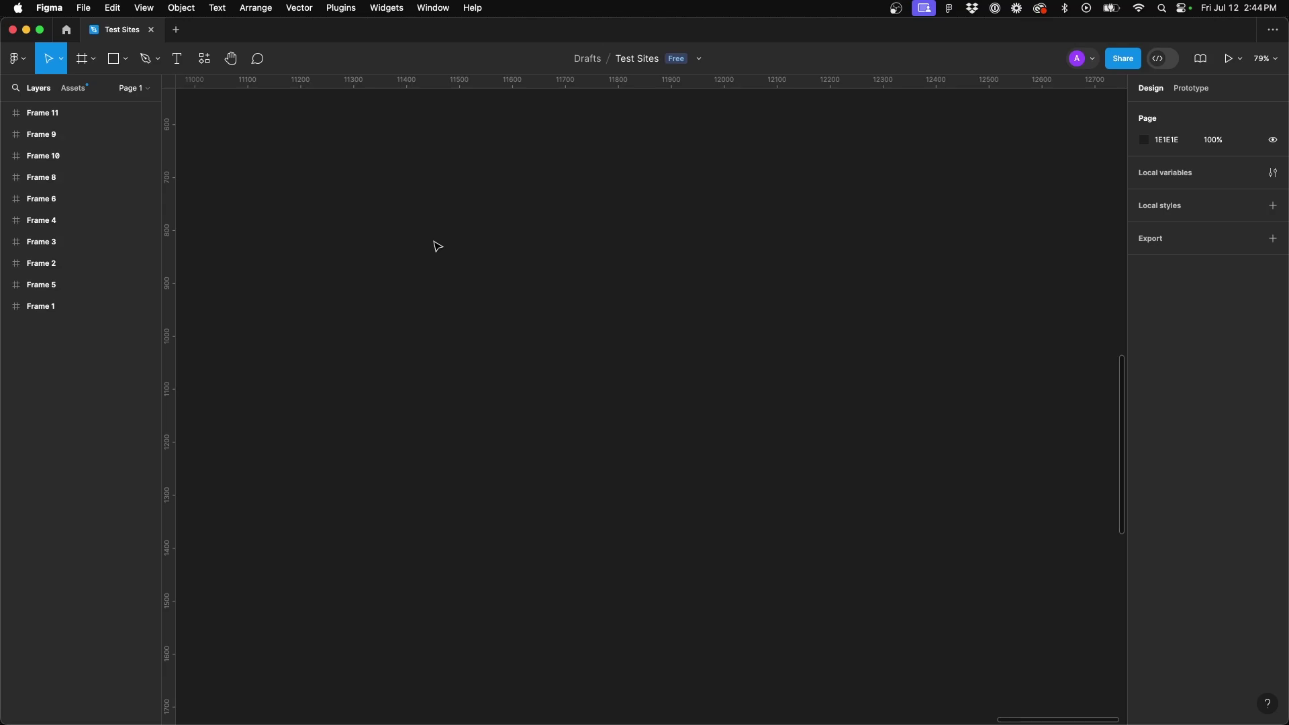
key(f)
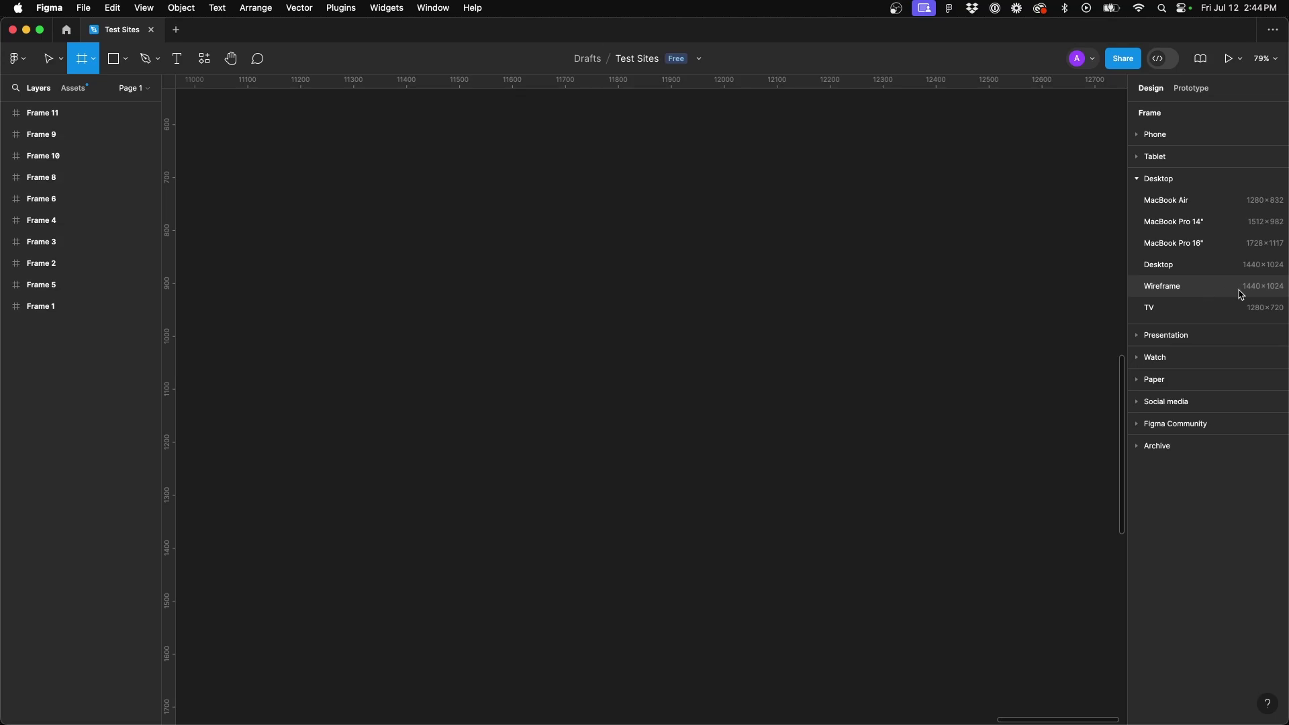
Step: Create a 1440×1024 frame from the Wireframe preset, named Wireframe - 1
click(1195, 291)
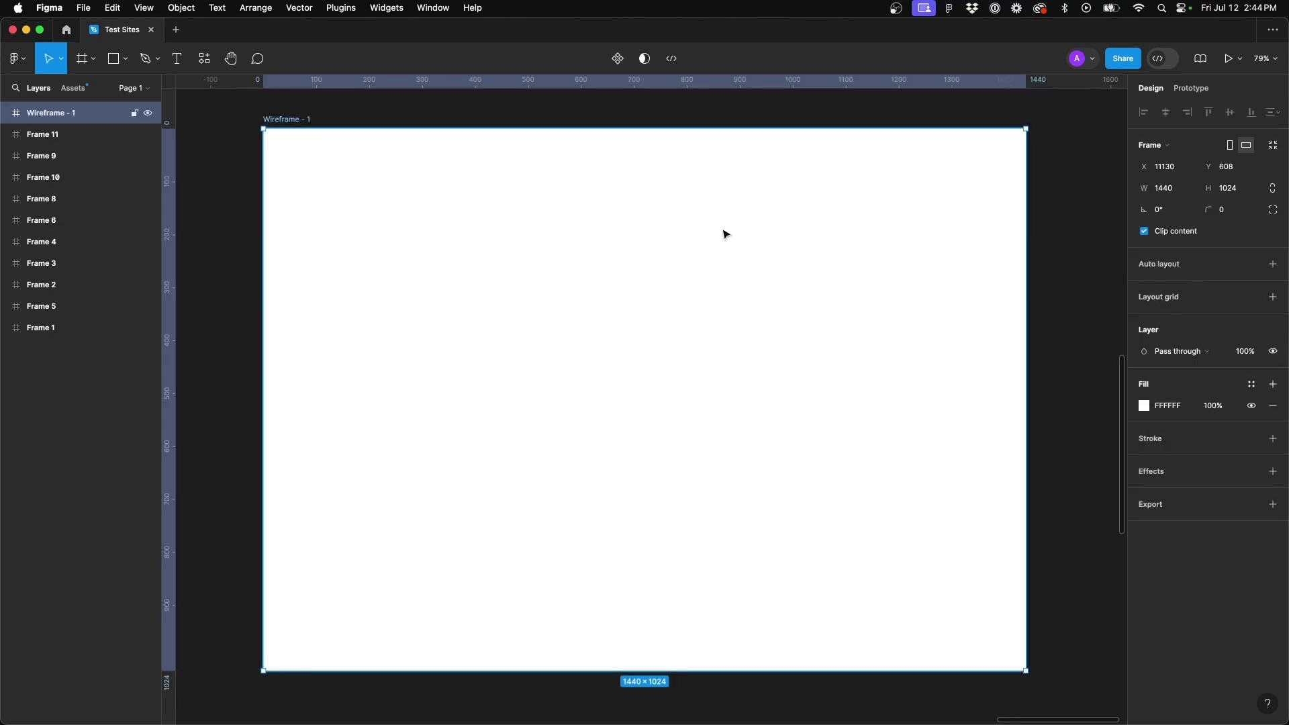
scroll(725, 234, down, 3)
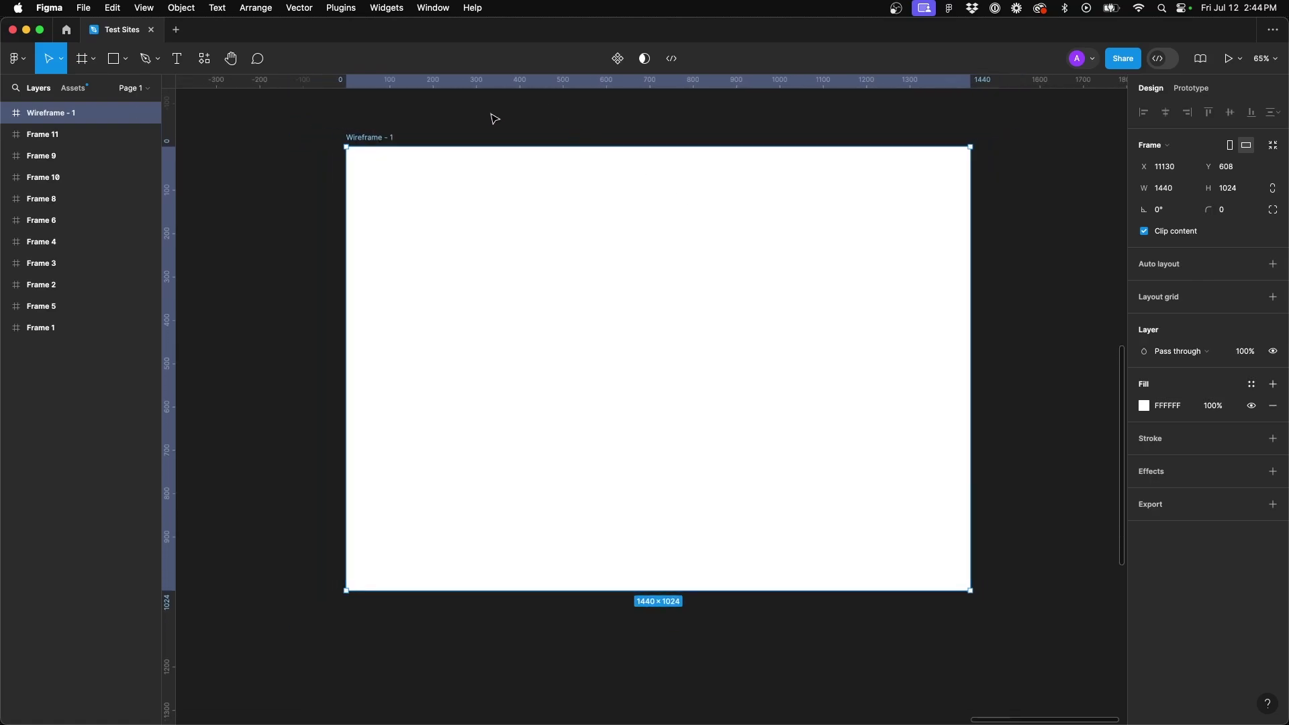
scroll(494, 119, right, 2)
scroll(495, 118, up, 2)
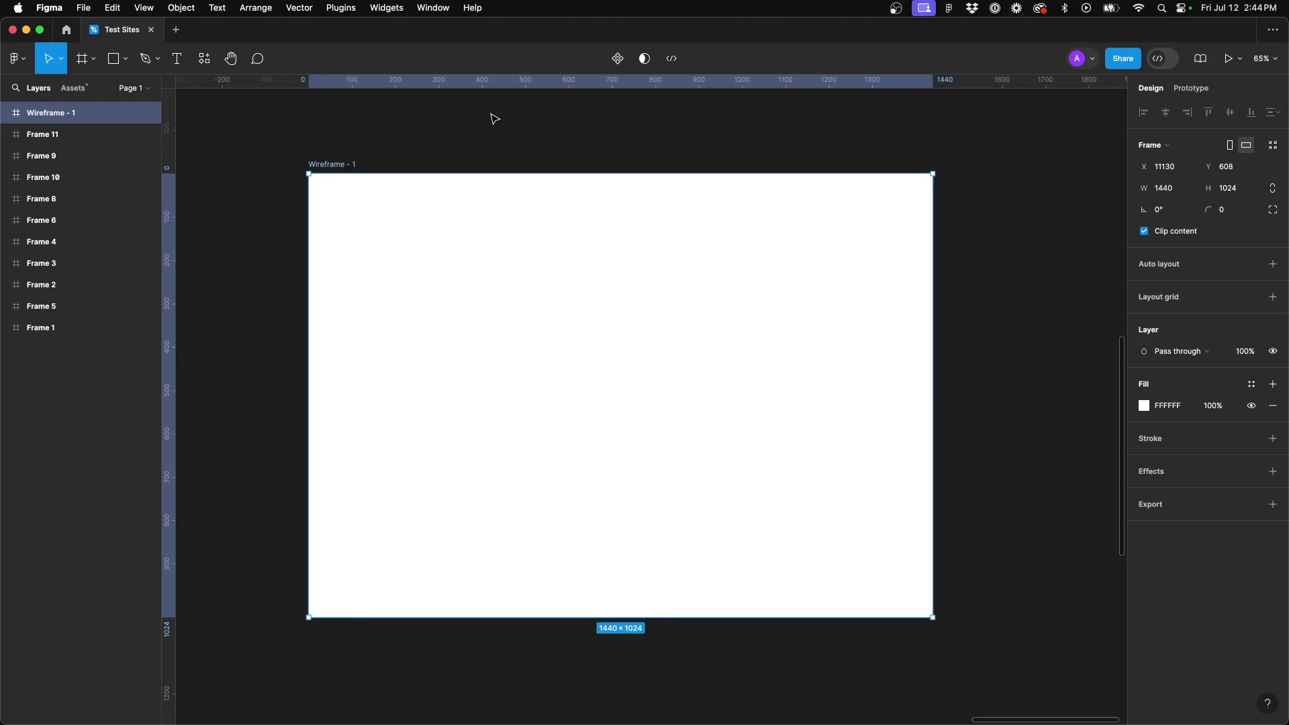
Step: Add a default 10px layout grid to the frame and zoom to fit it in view
click(1162, 300)
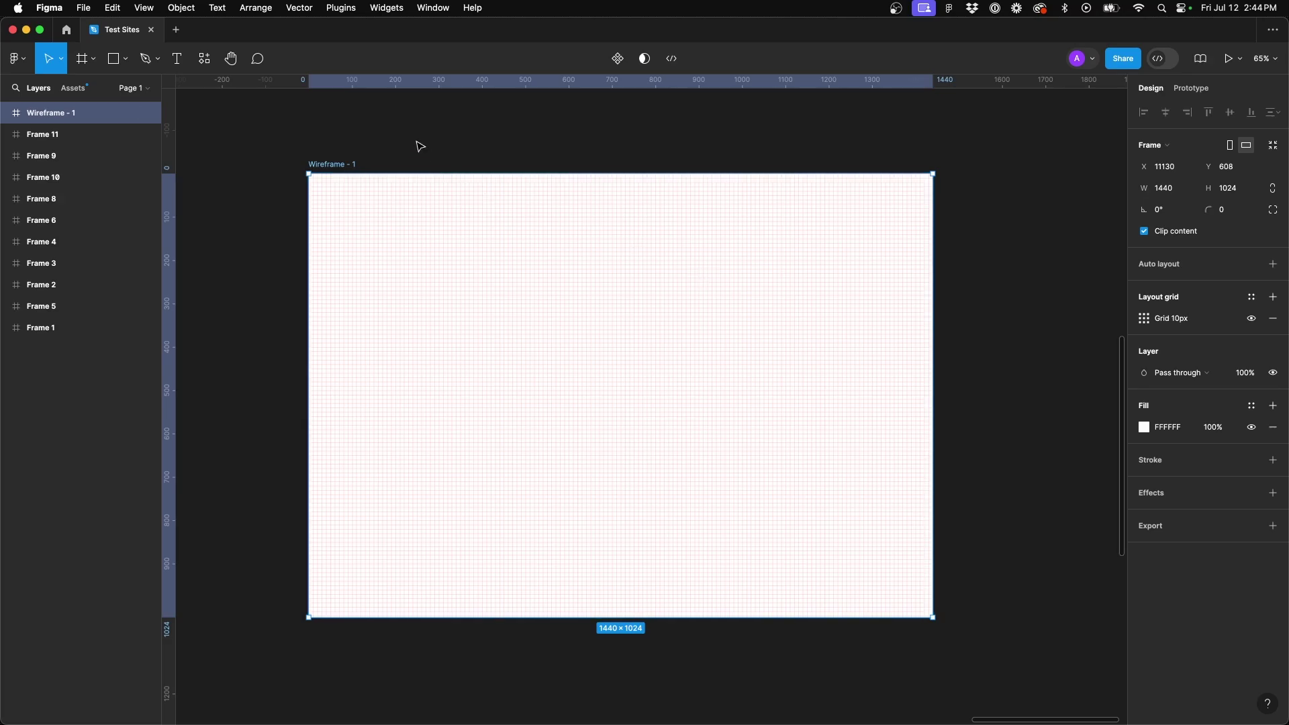
scroll(455, 244, up, 5)
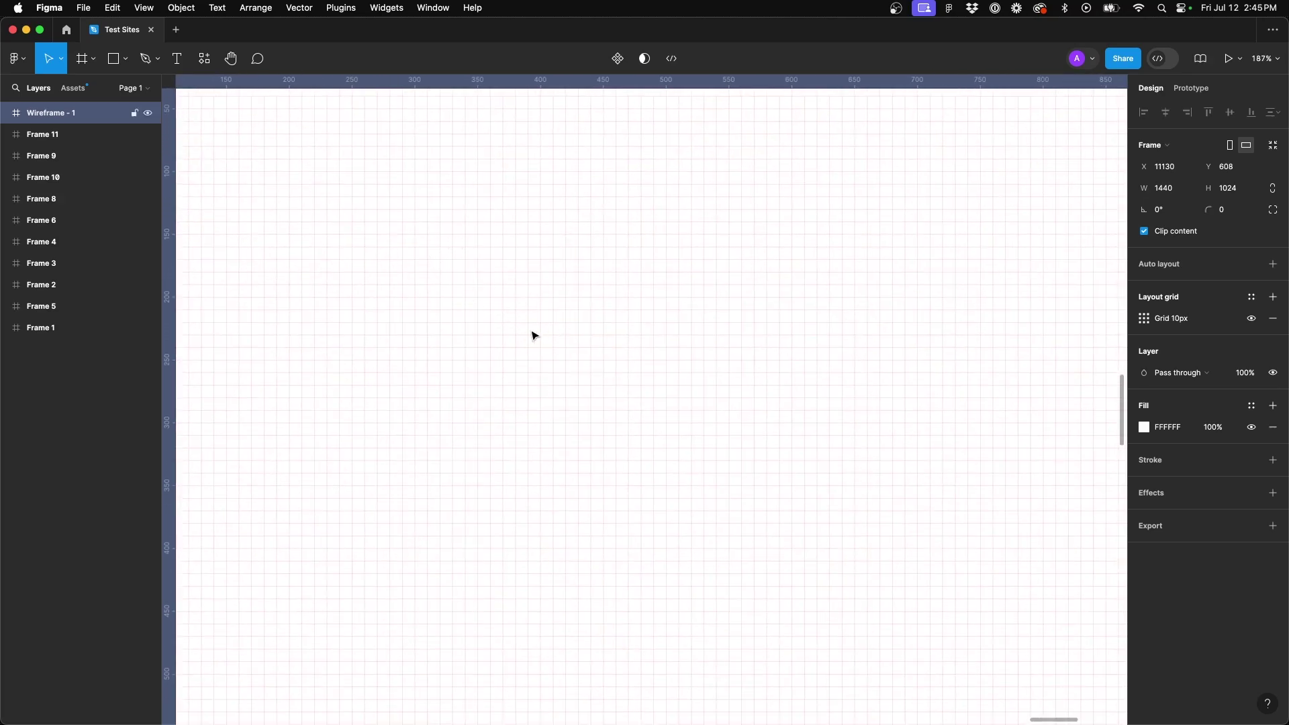
scroll(537, 336, down, 5)
scroll(533, 335, right, 3)
scroll(533, 336, down, 2)
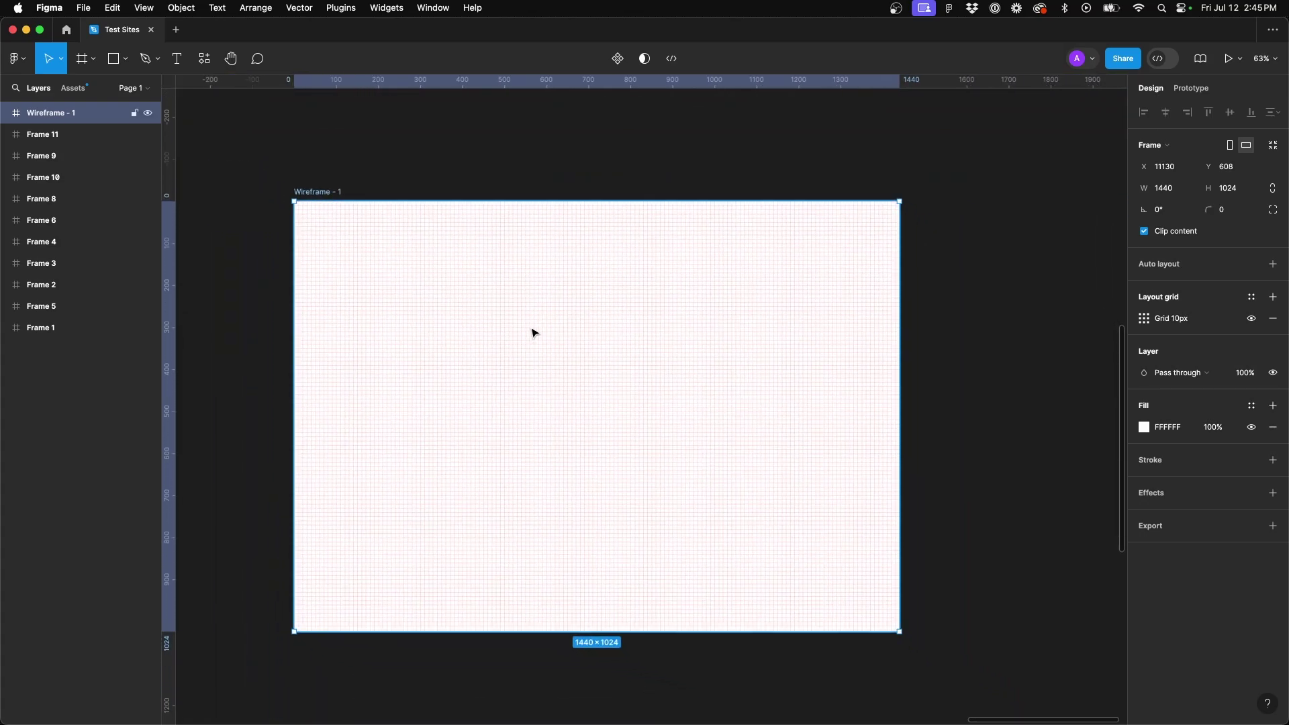
key(shift+2)
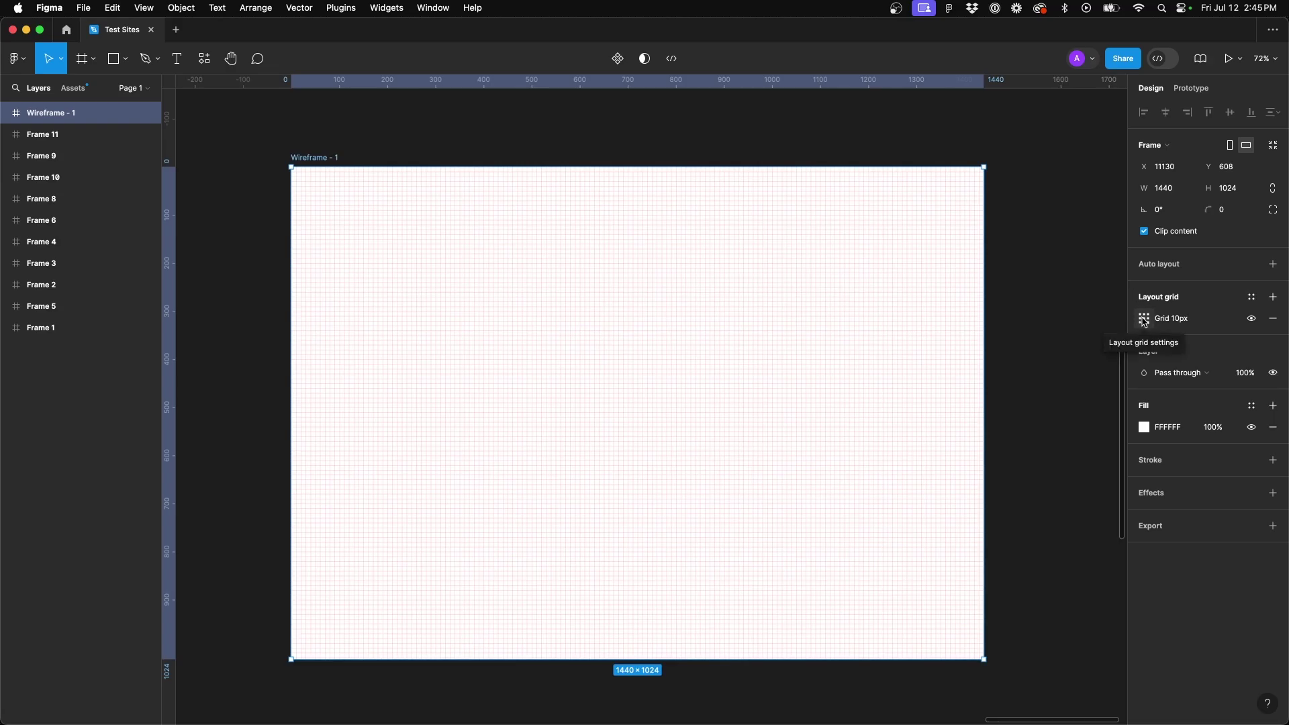
Step: Change the layout grid type to Columns, giving 5 columns with 20 gutter
click(1144, 320)
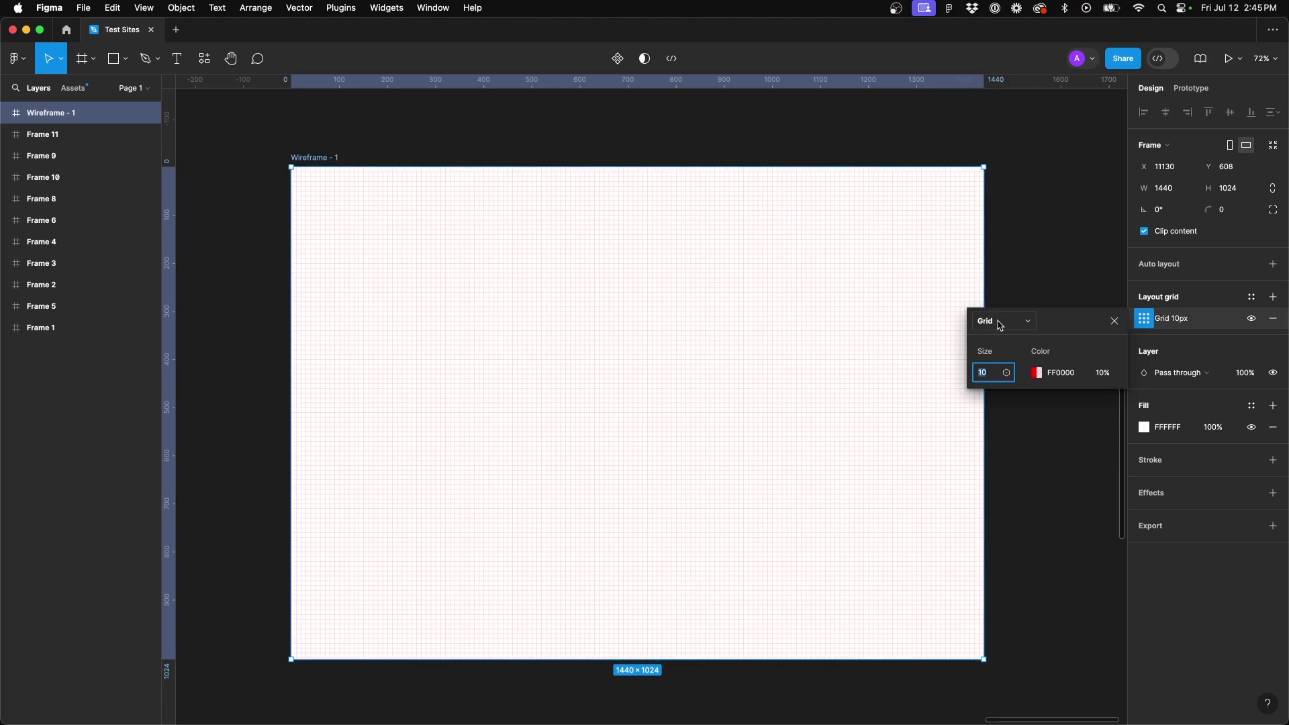
click(999, 325)
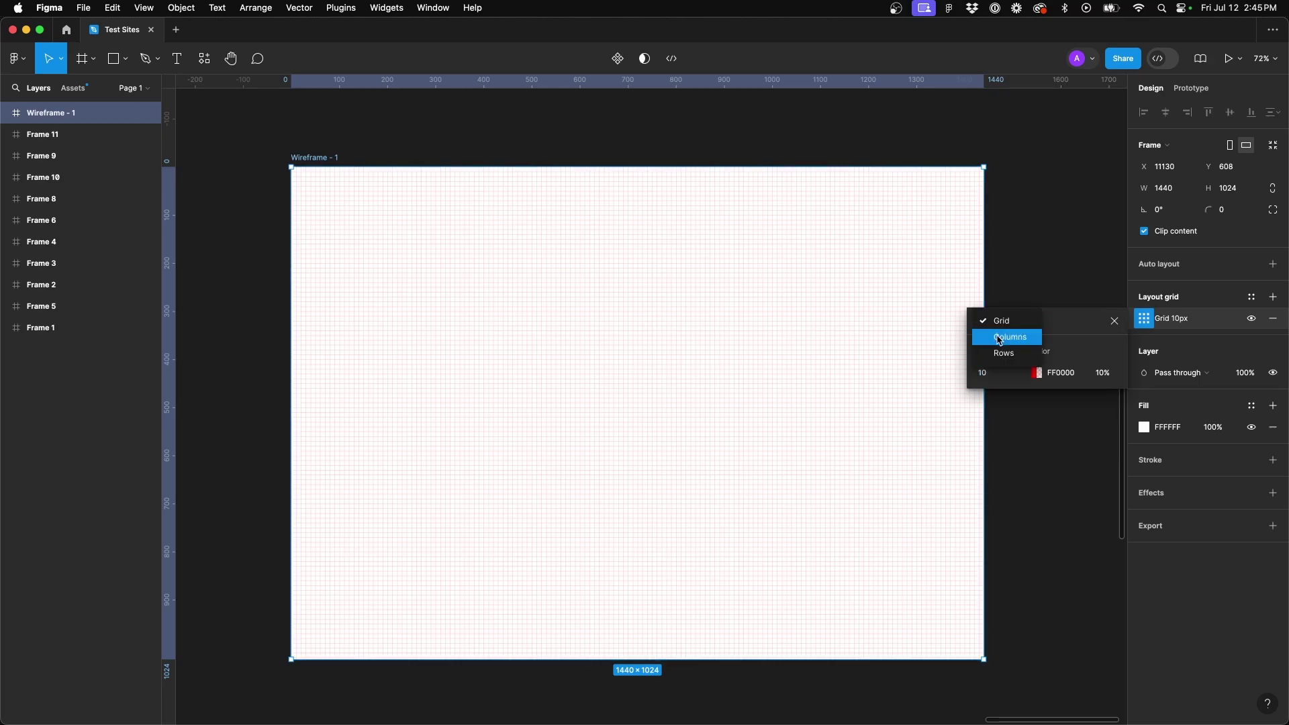
click(998, 338)
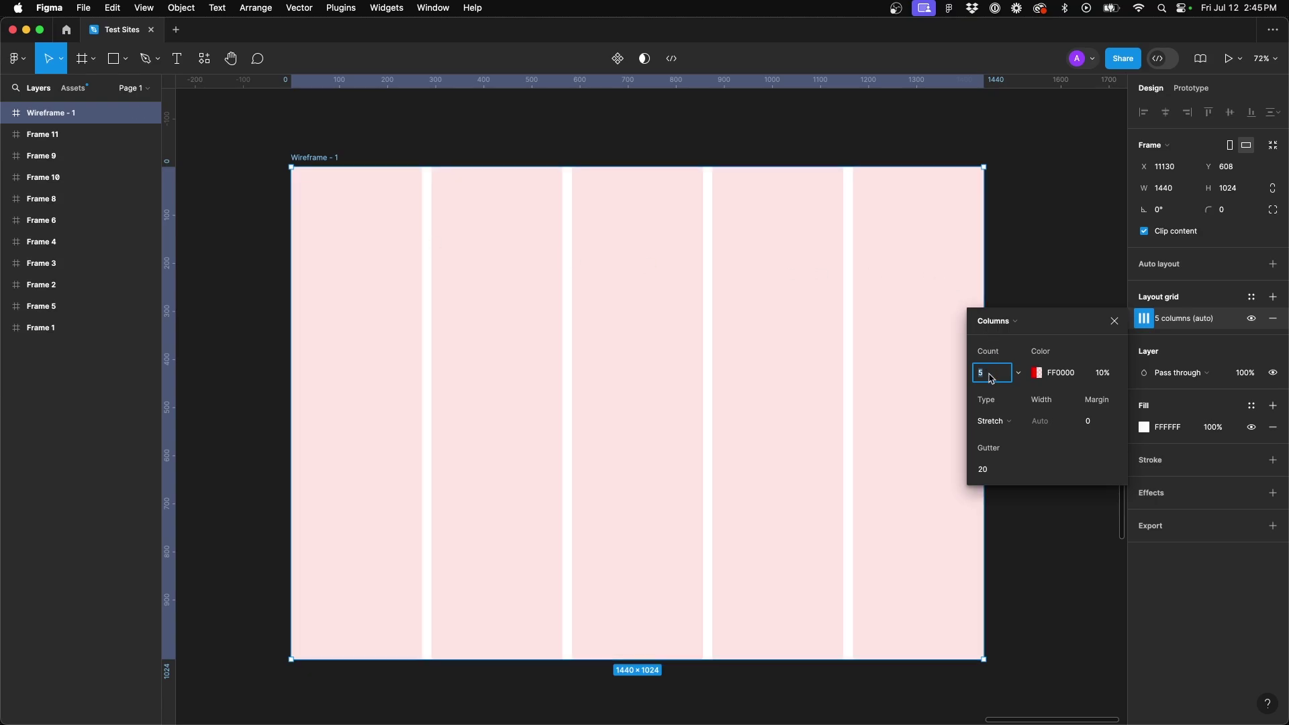
Step: Set the column grid count to 12
text(12)
key(Tab)
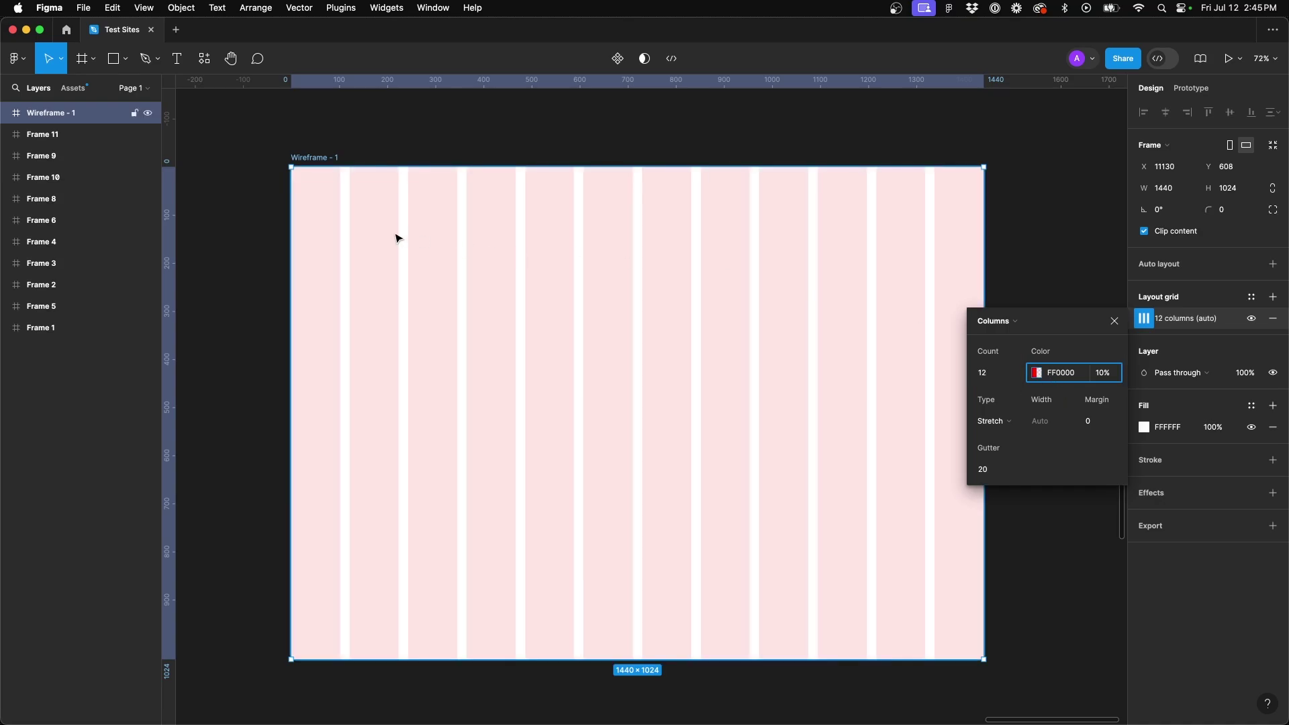
scroll(396, 236, right, 2)
scroll(391, 239, down, 2)
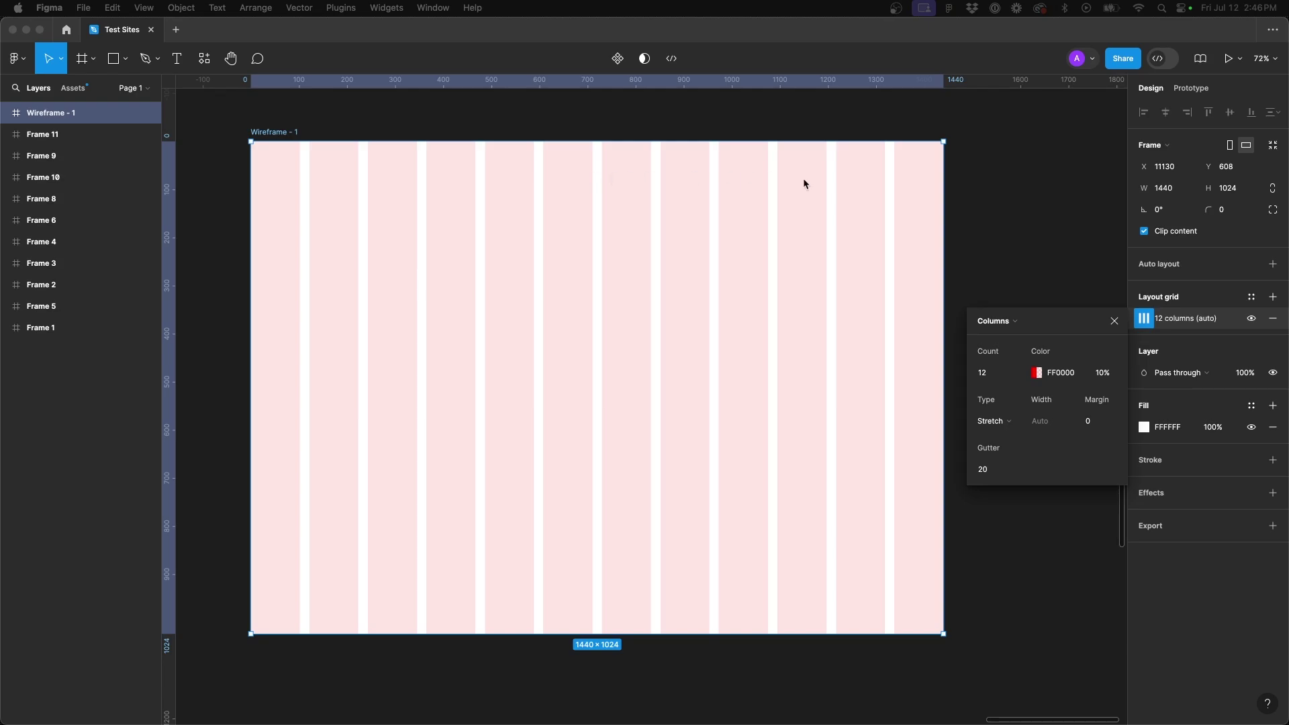
Step: Set the column grid margin to 120
click(1099, 427)
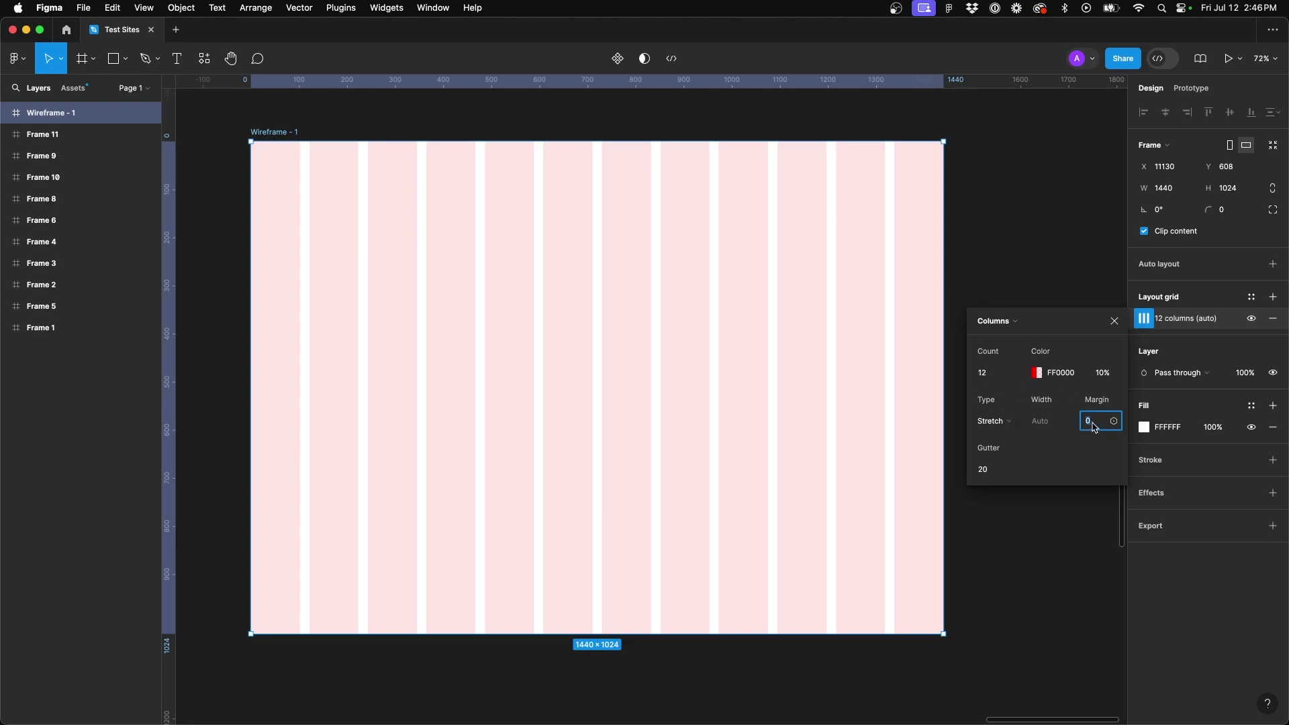
text(120)
key(Tab)
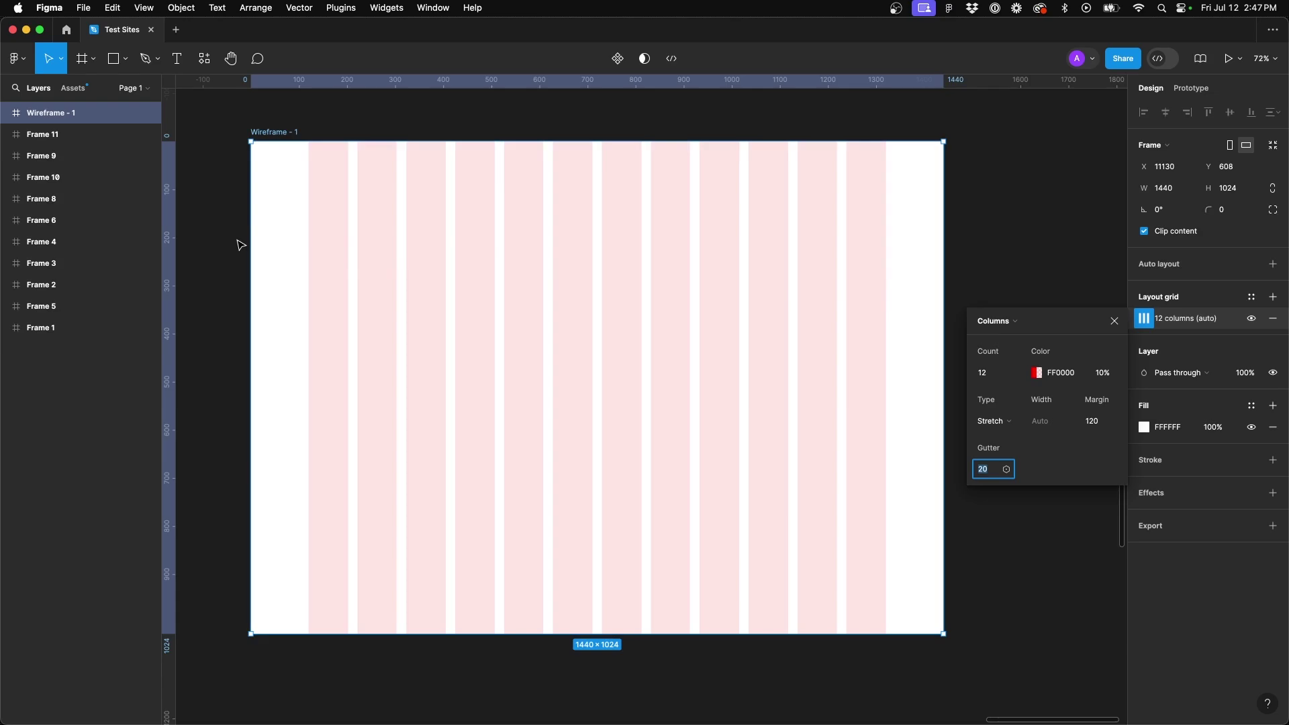
Step: Close the grid settings, draw a test rectangle across the columns, then delete it
click(1112, 326)
scroll(463, 259, up, 4)
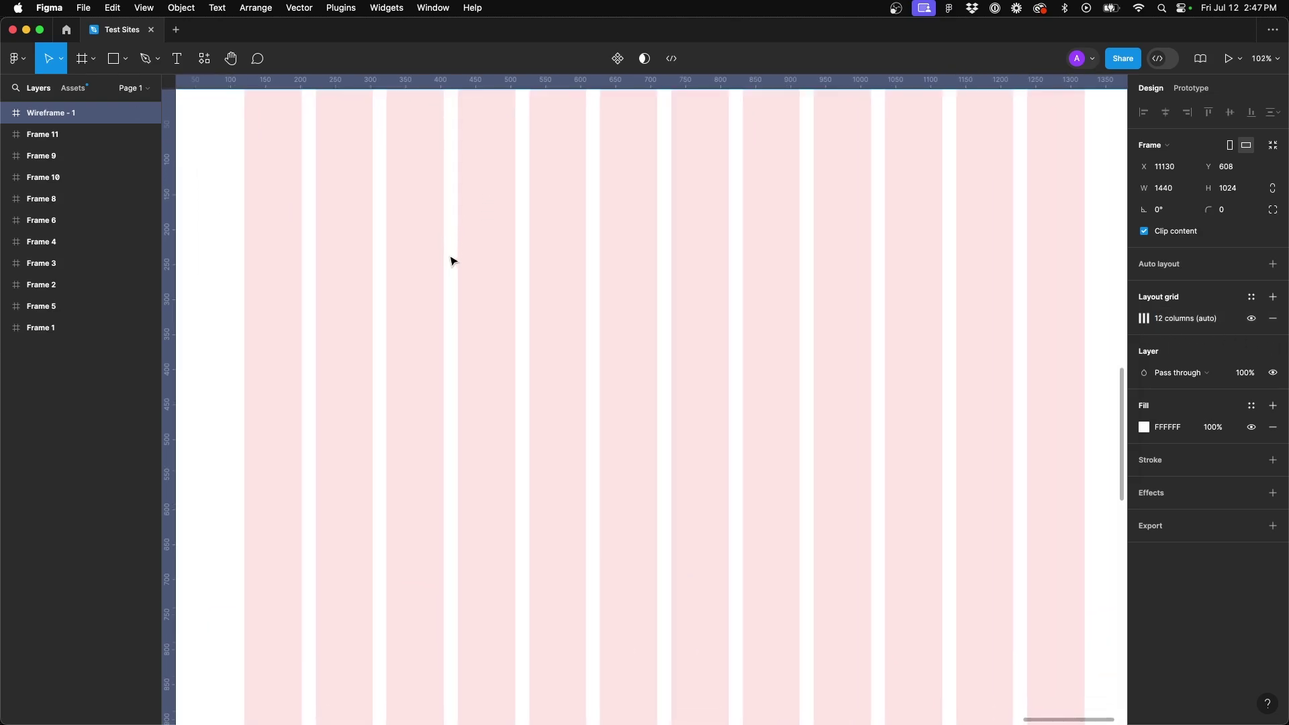
key(r)
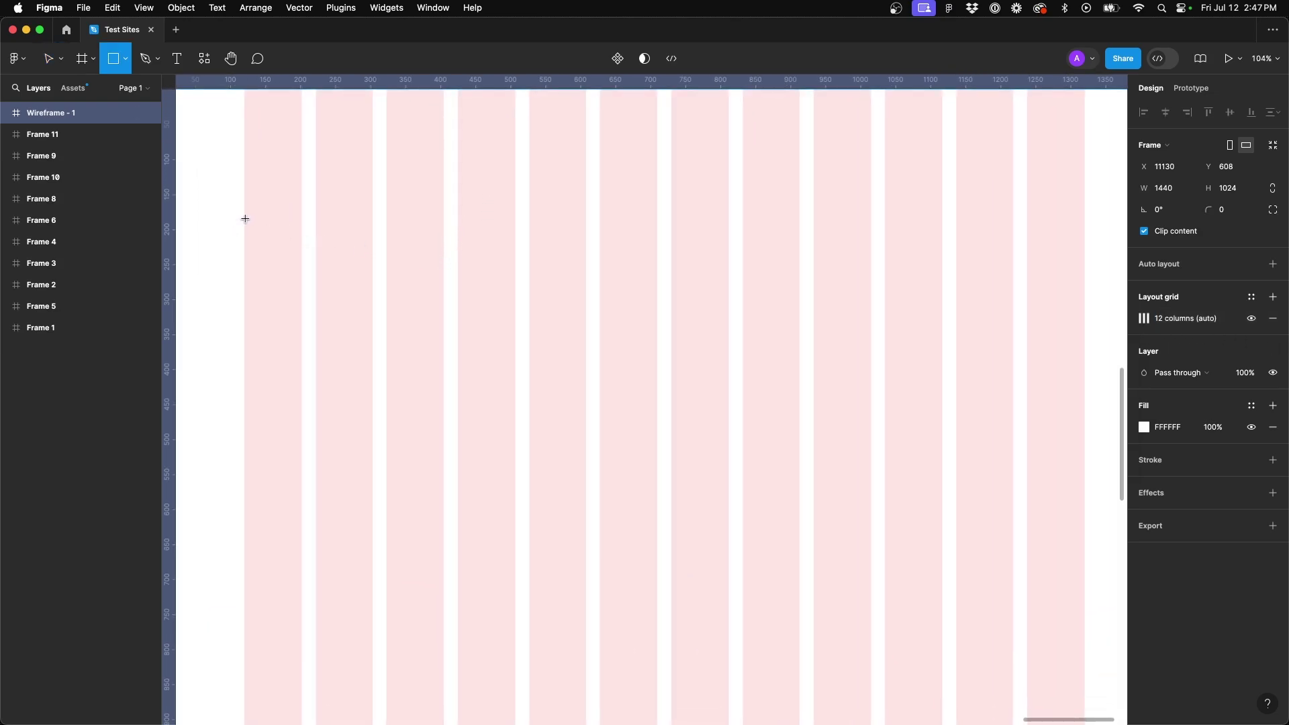
drag(244, 219, 1084, 413)
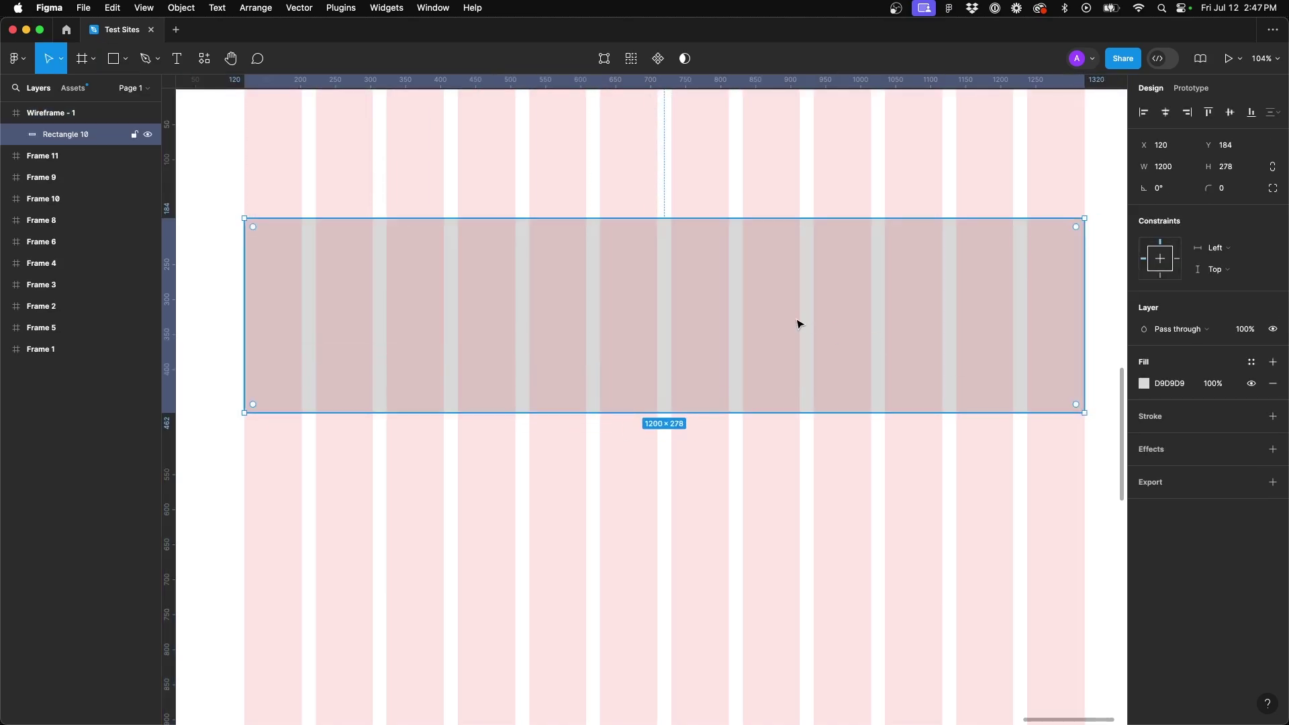
key(Delete)
scroll(797, 325, down, 3)
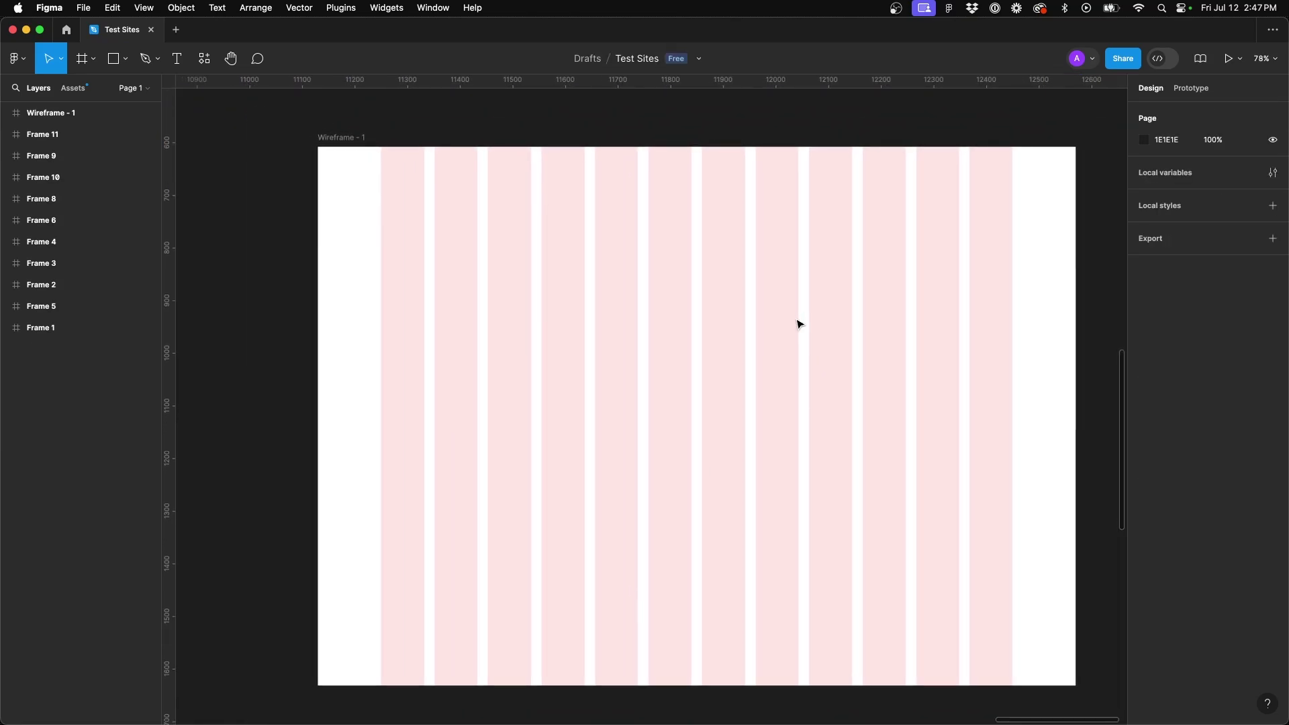
scroll(797, 324, down, 2)
Step: Select Wireframe - 1 to show its 12-column, 120 margin, 20 gutter grid settings
click(661, 276)
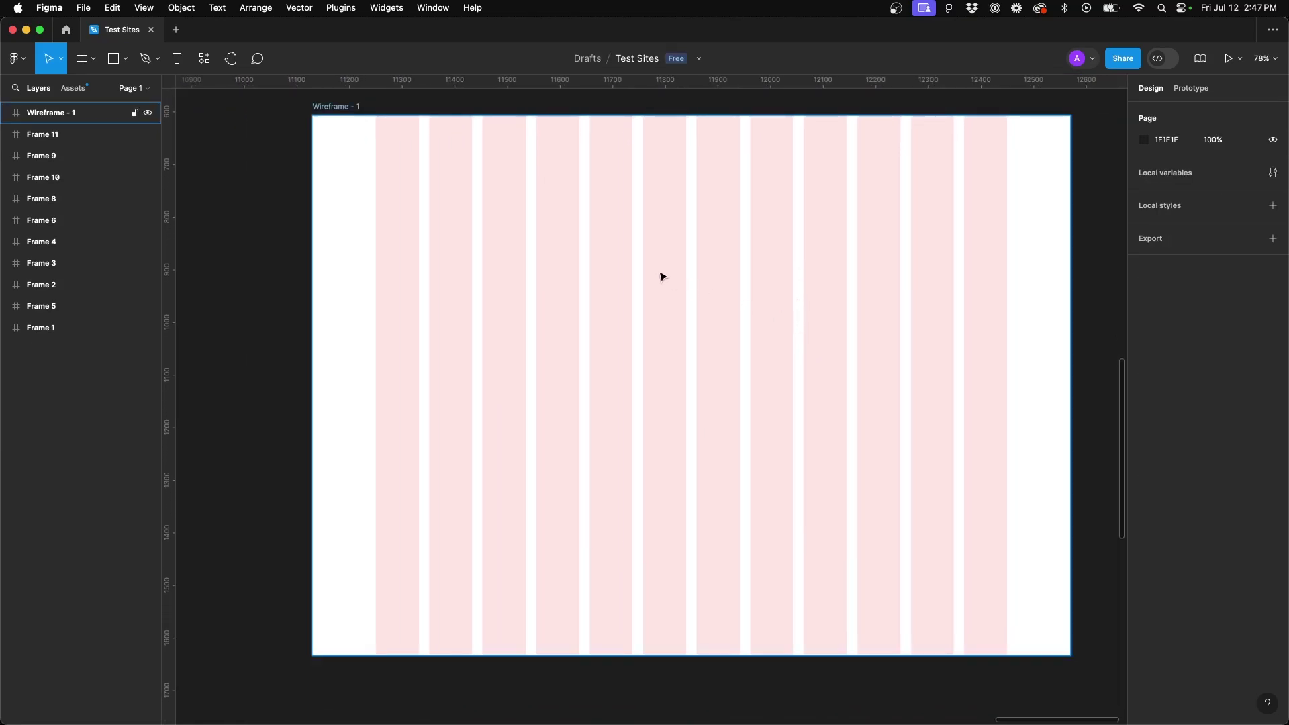
scroll(661, 275, right, 1)
scroll(661, 276, up, 1)
click(1039, 258)
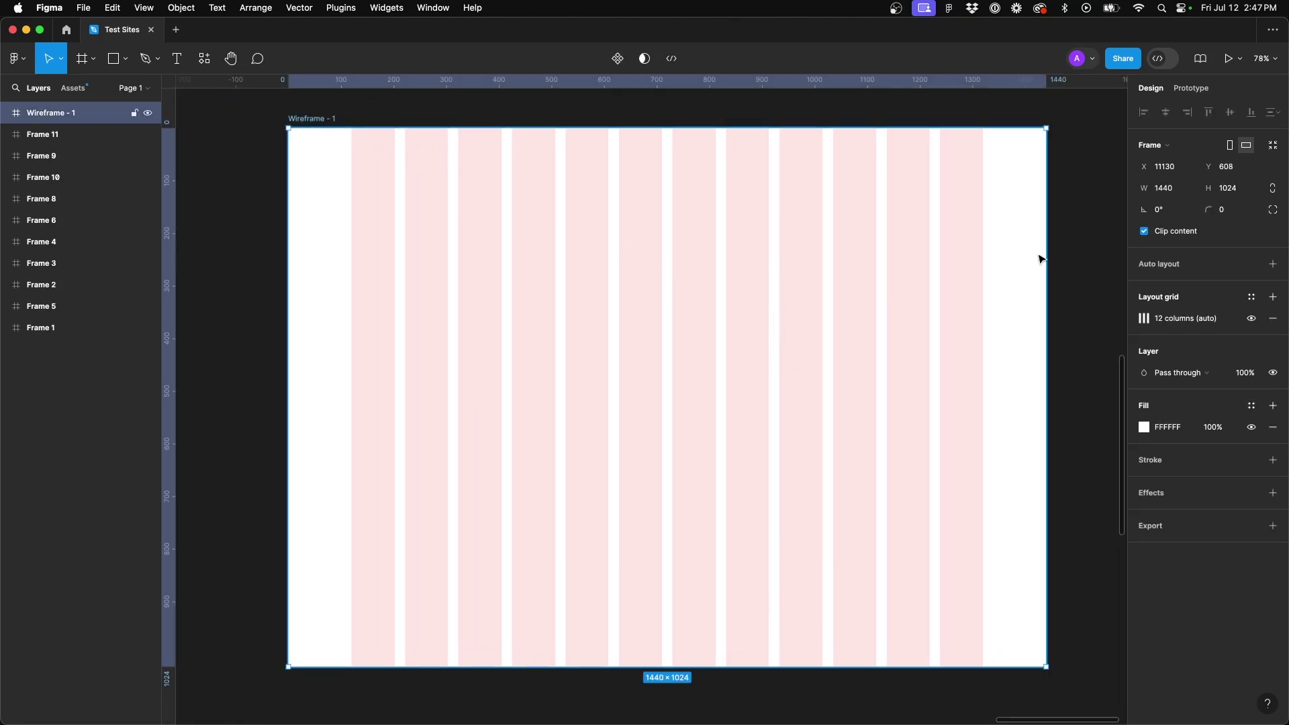
click(1142, 320)
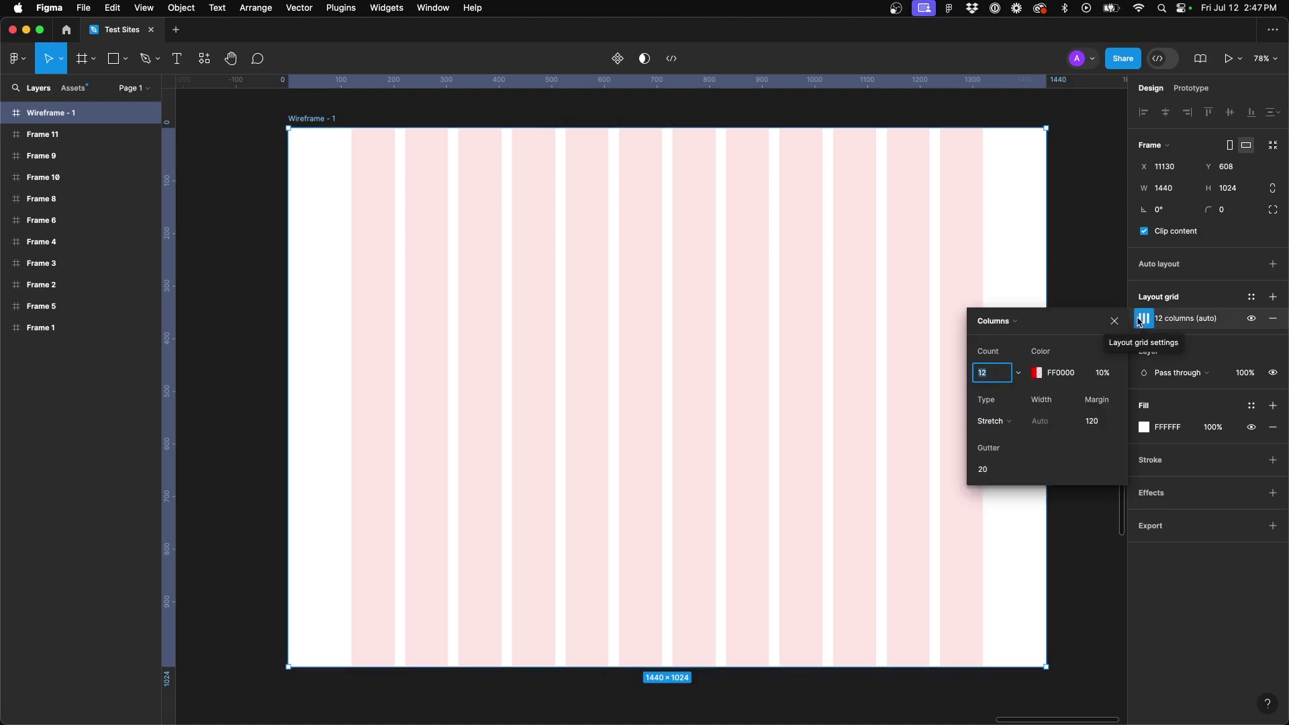
click(985, 470)
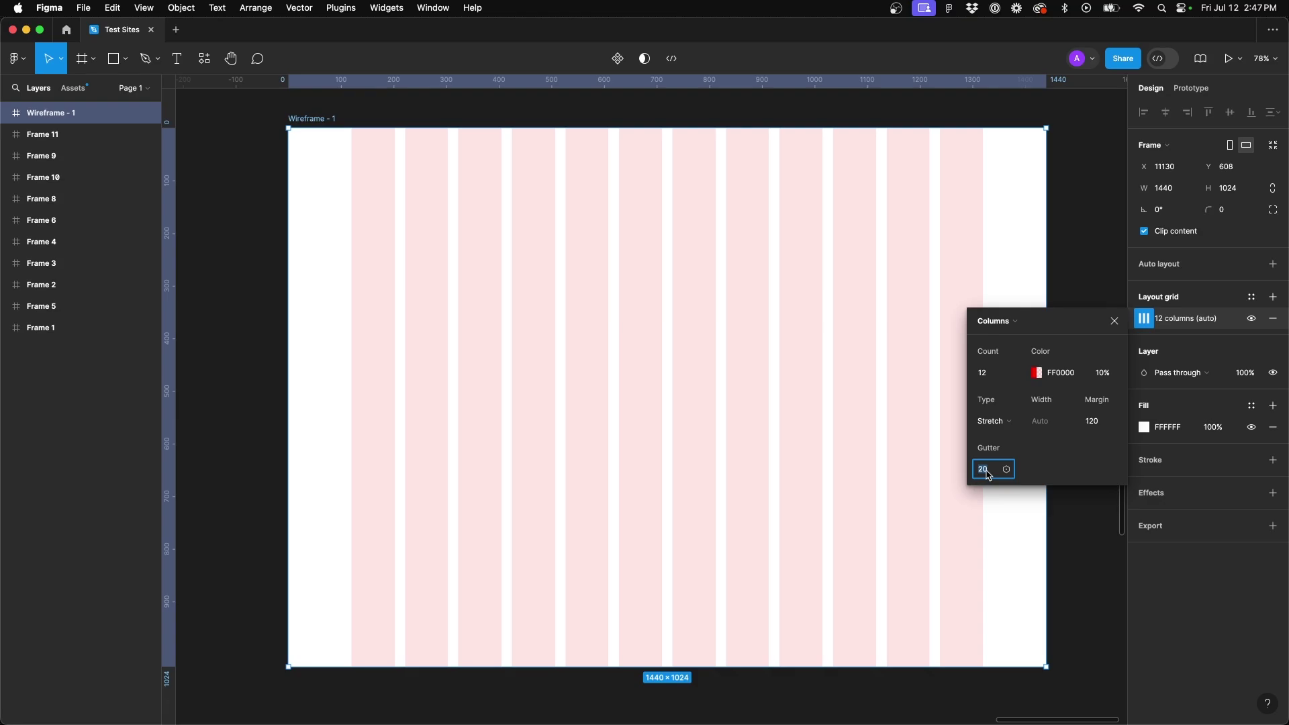
text(12)
key(Tab)
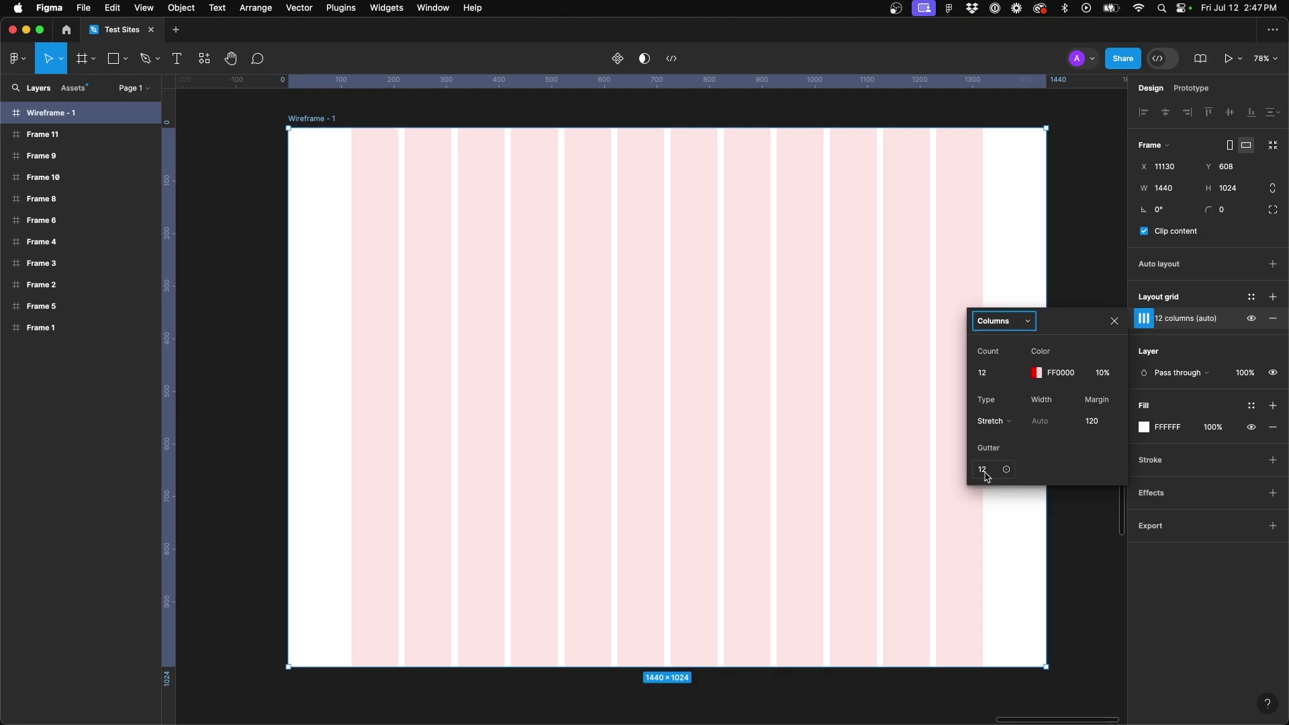
click(986, 472)
text(24)
key(Tab)
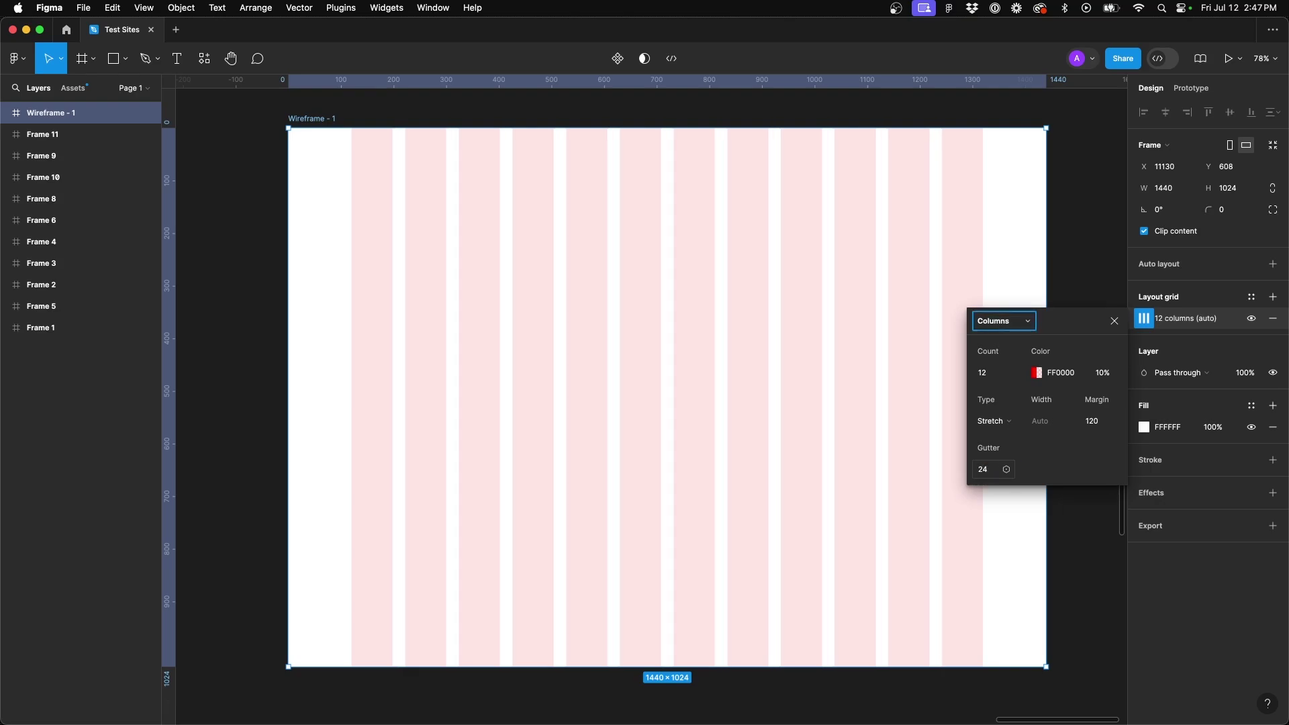
click(986, 471)
text(20)
key(Tab)
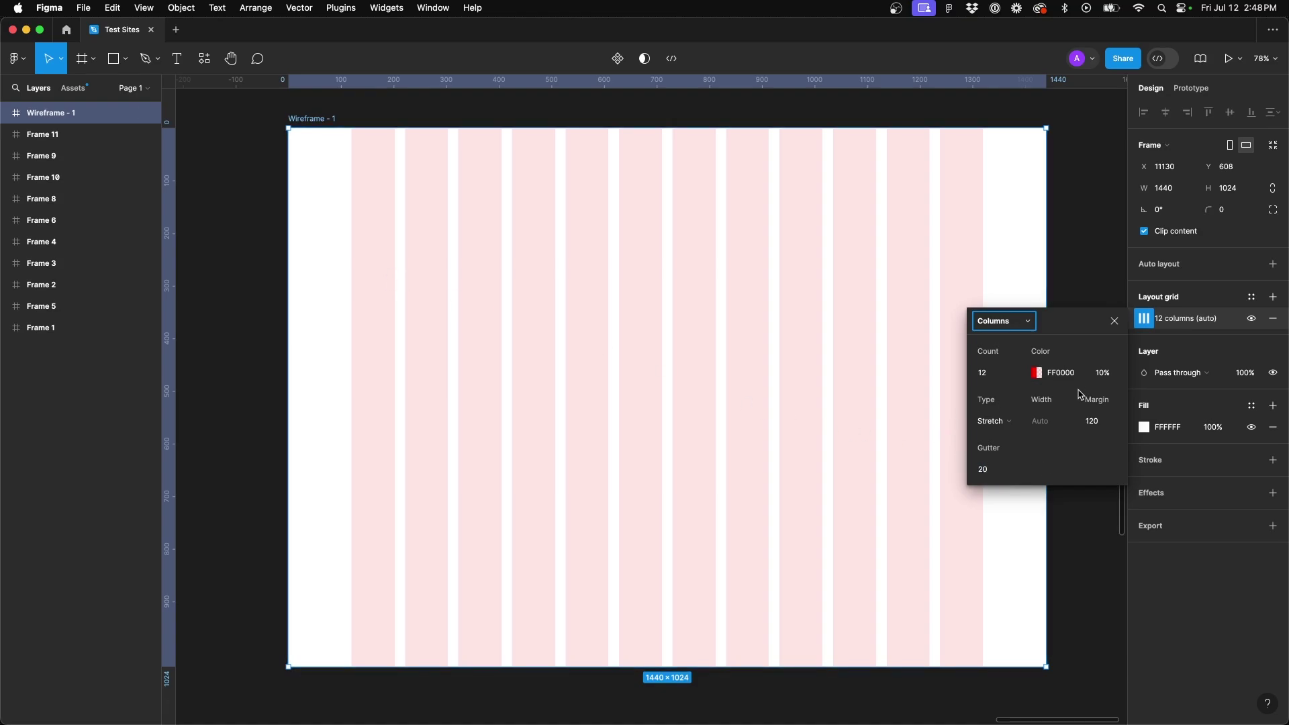
click(1109, 376)
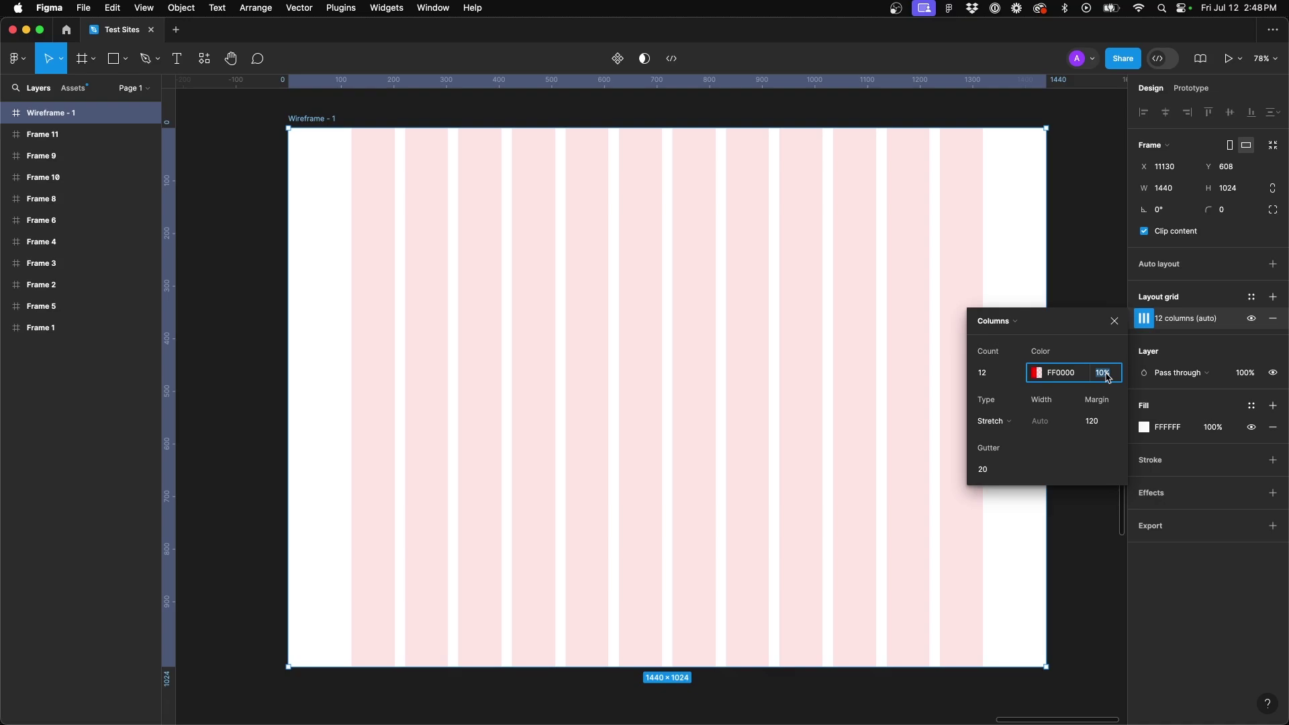
text(4)
key(Tab)
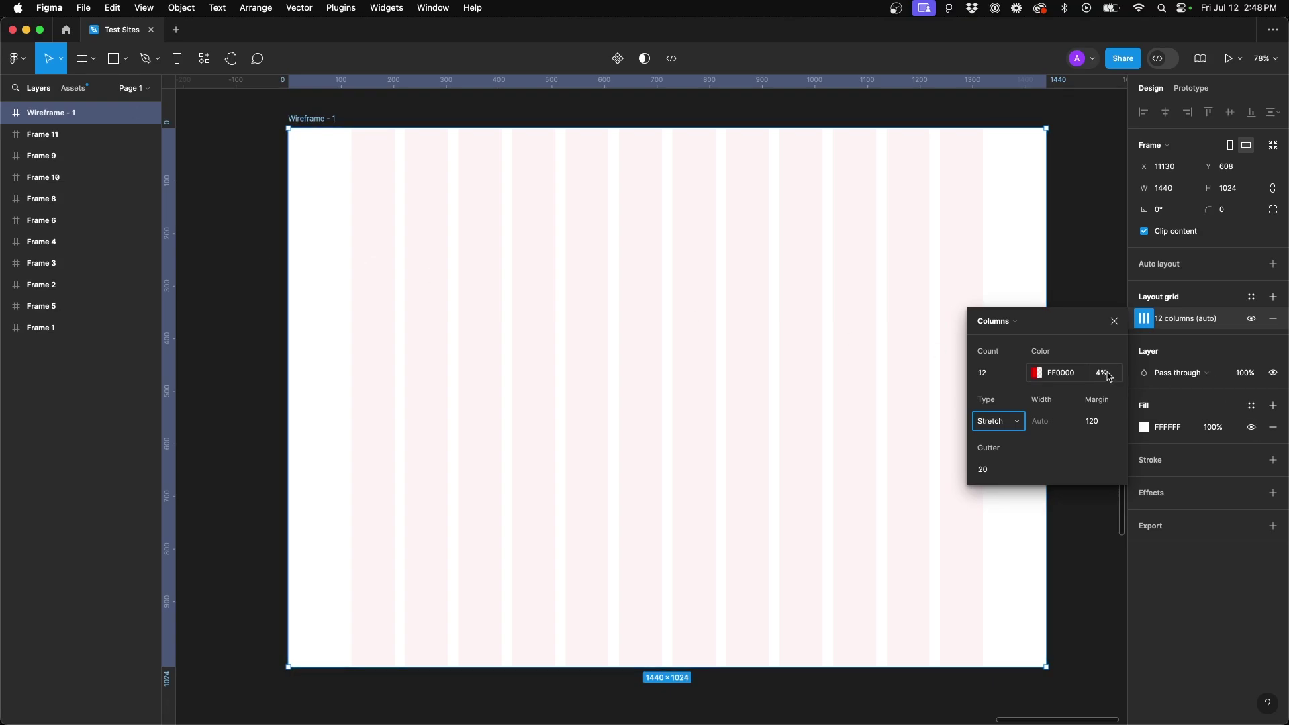
click(1104, 374)
text(10)
key(Tab)
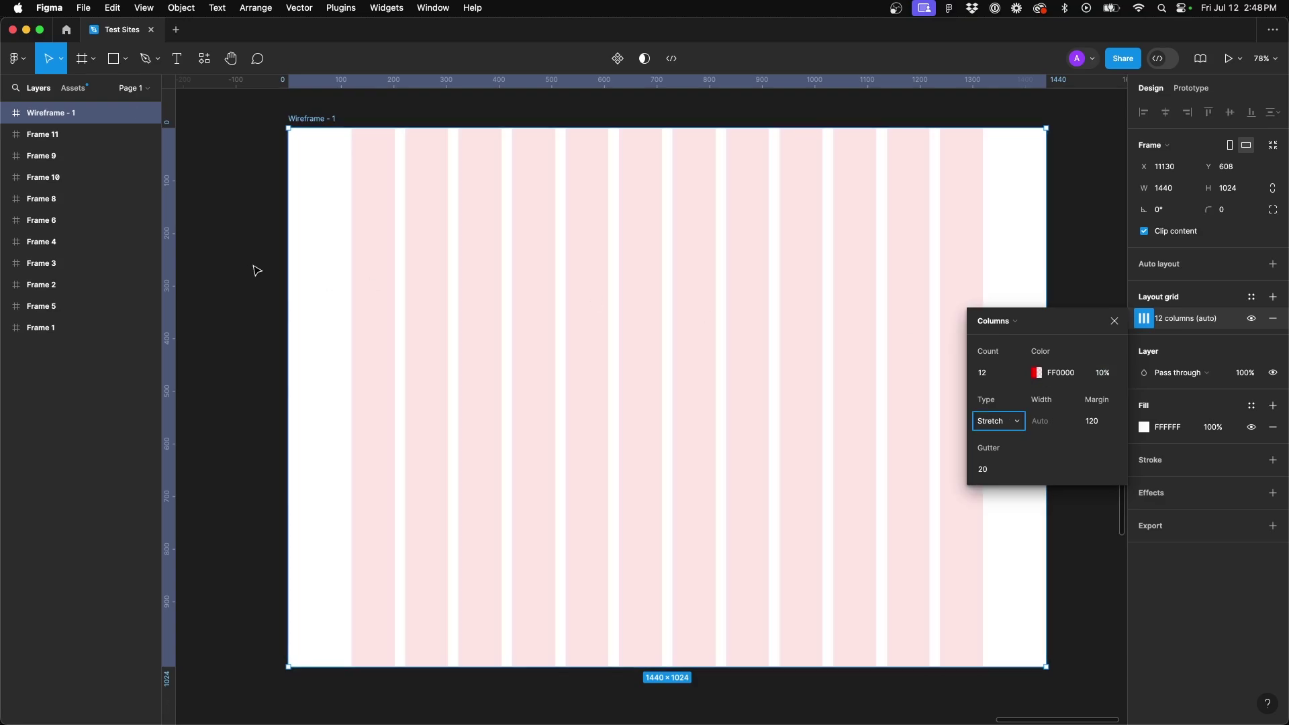
Step: Draw a wide 1200×386 placeholder rectangle spanning all twelve columns
scroll(251, 265, right, 2)
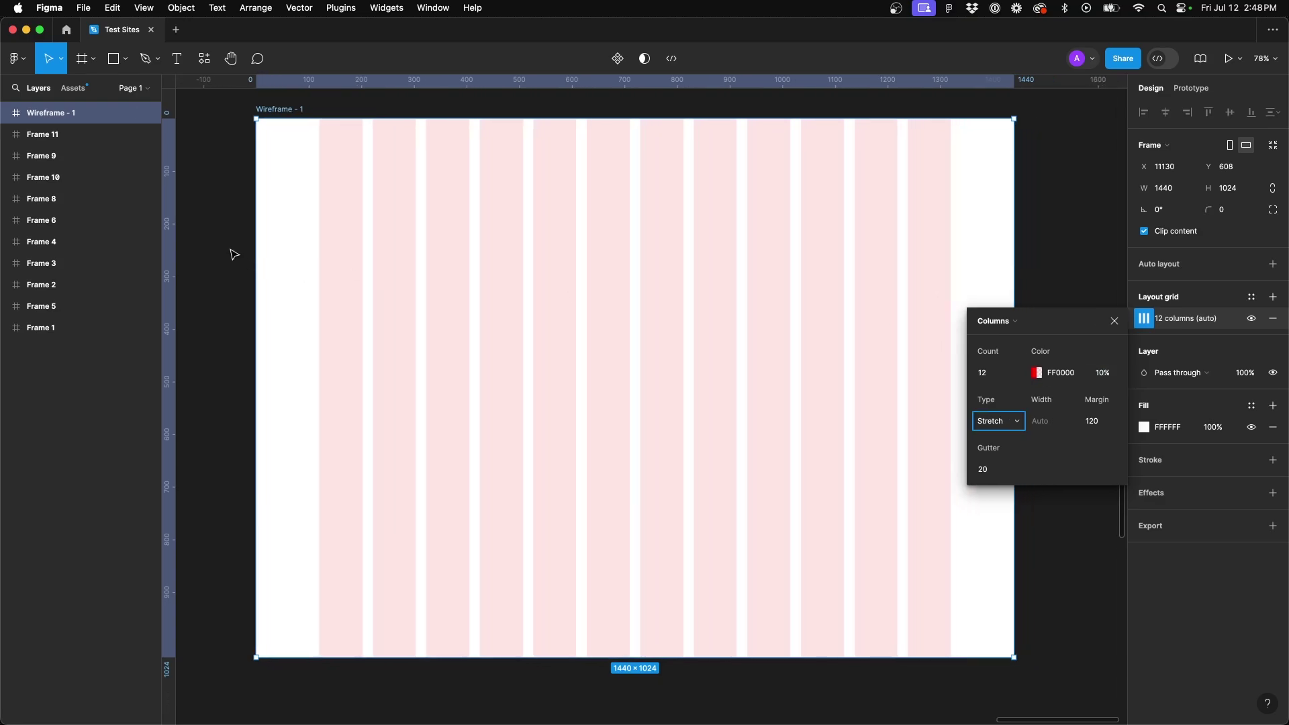
click(233, 253)
scroll(233, 253, right, 2)
scroll(233, 253, up, 1)
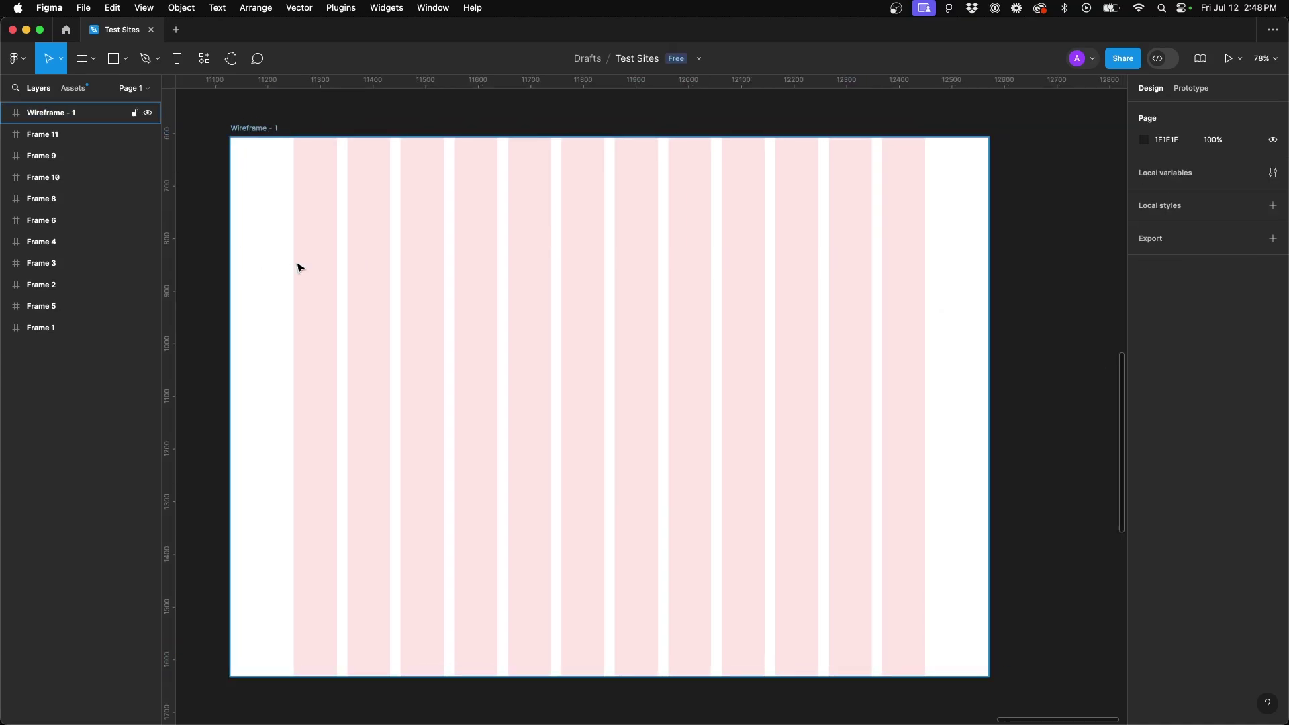
key(r)
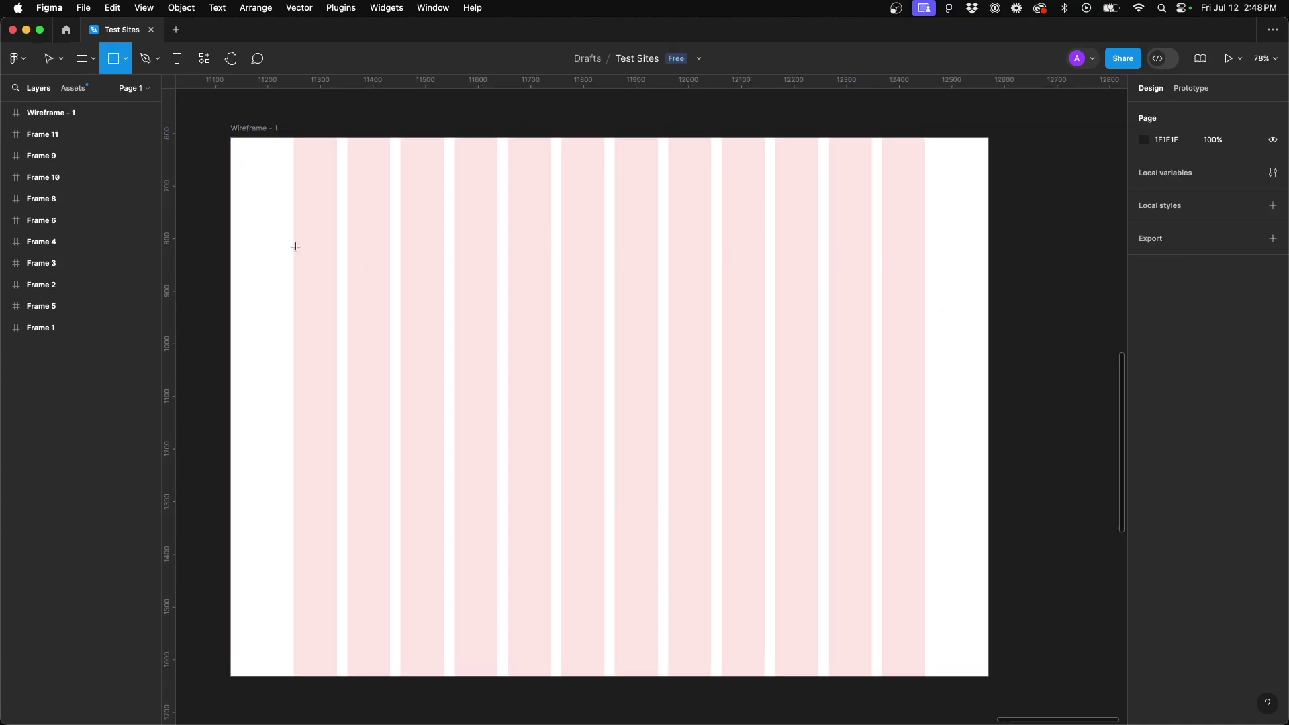
drag(294, 223, 925, 427)
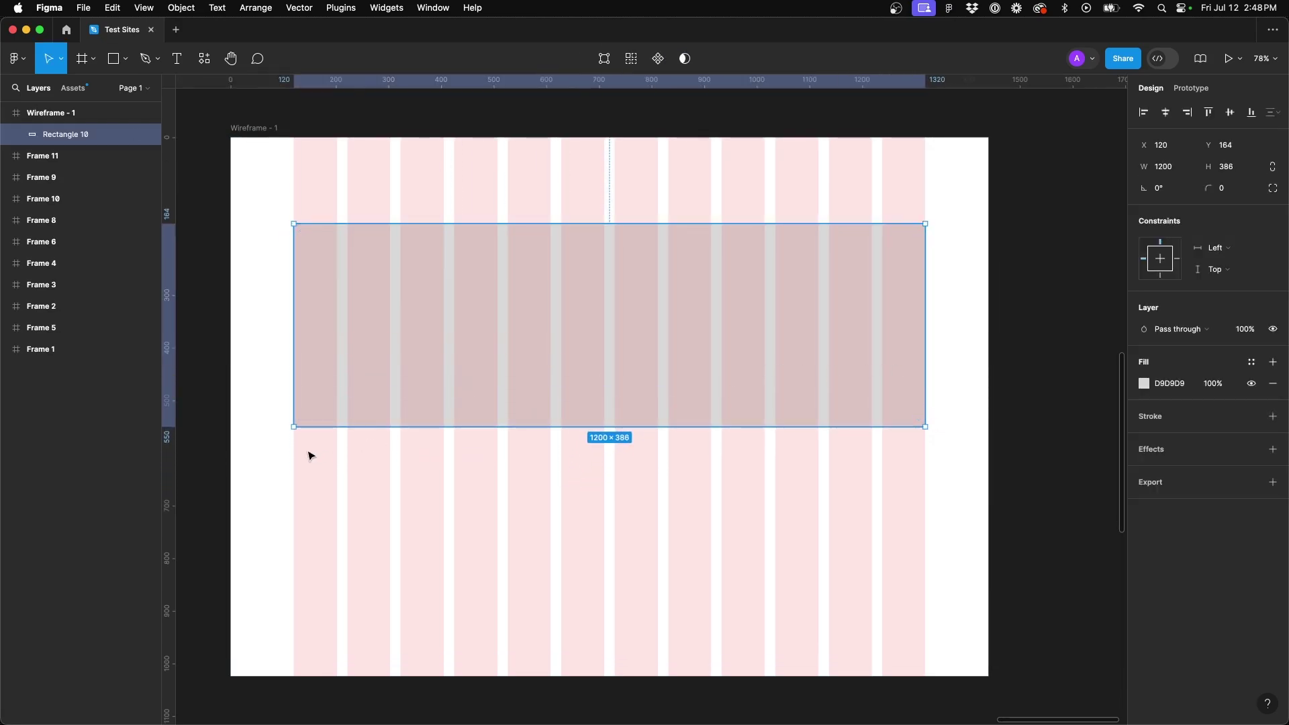
Step: Draw a 285×173 rectangle below it and duplicate it into a row of four
key(r)
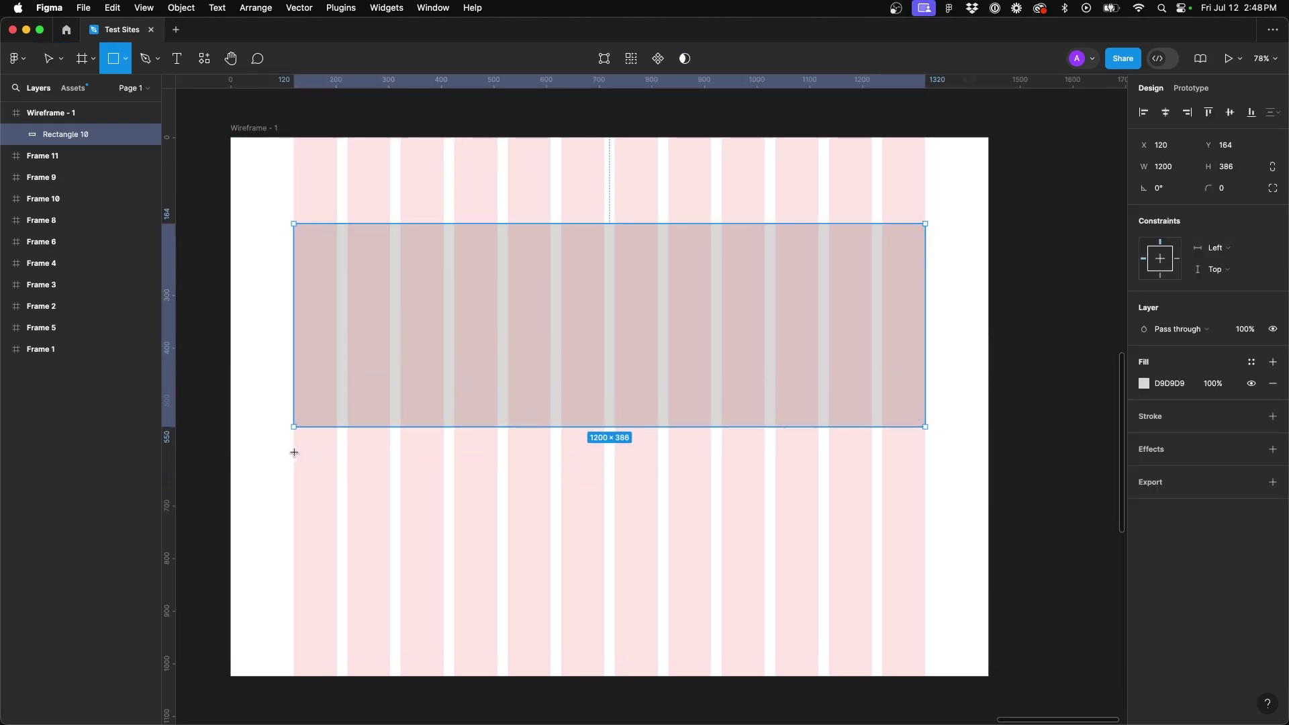
drag(294, 452, 586, 513)
key(super+d)
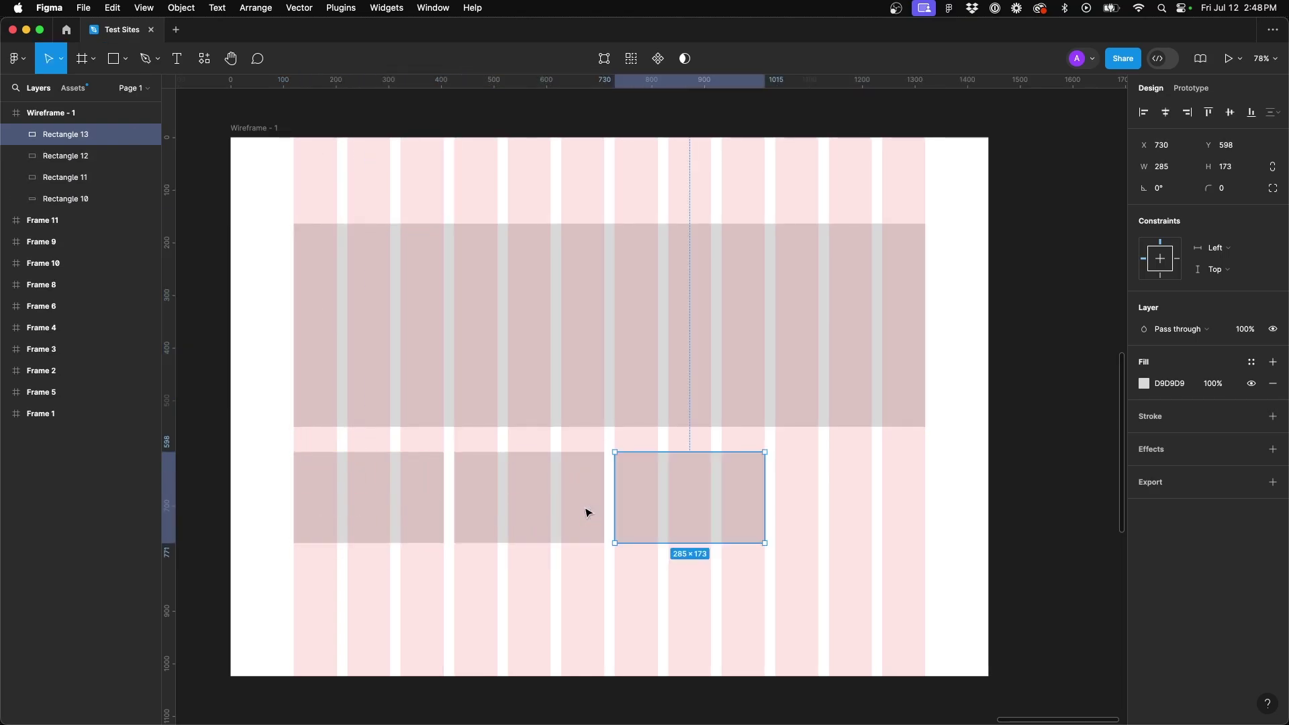
key(super+d)
click(241, 412)
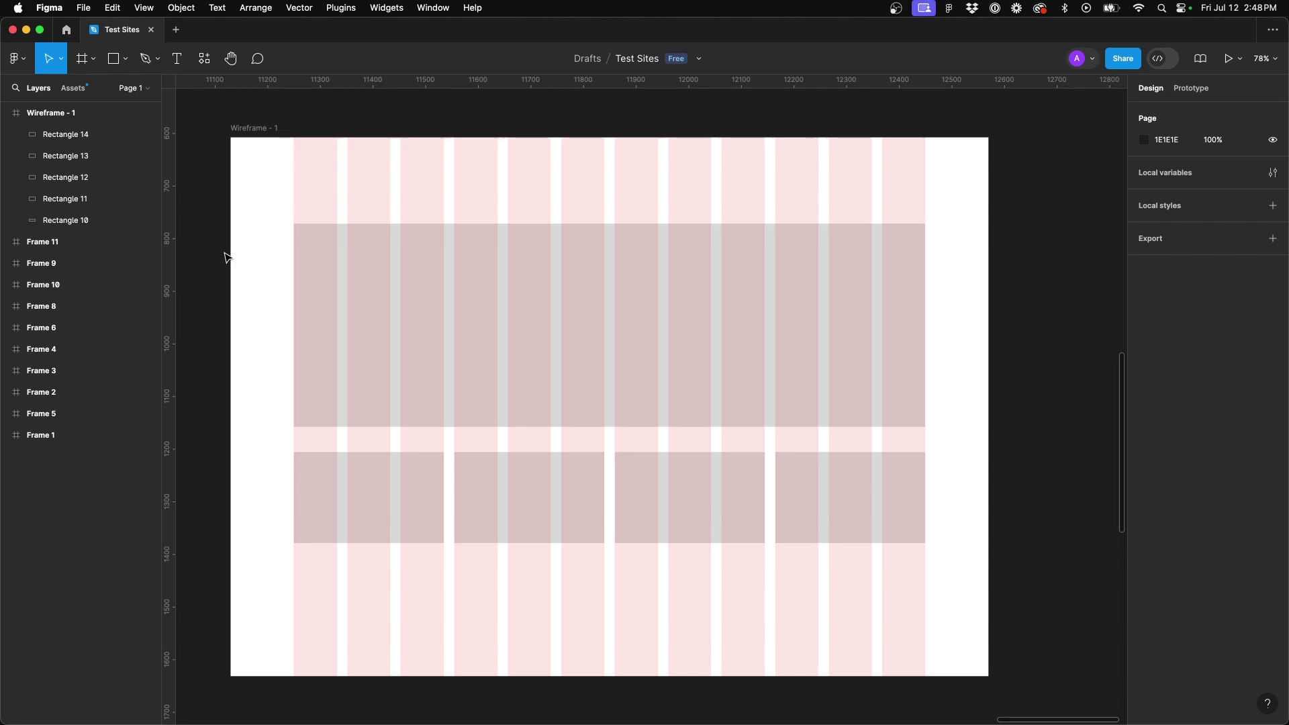
key(ctrl+g)
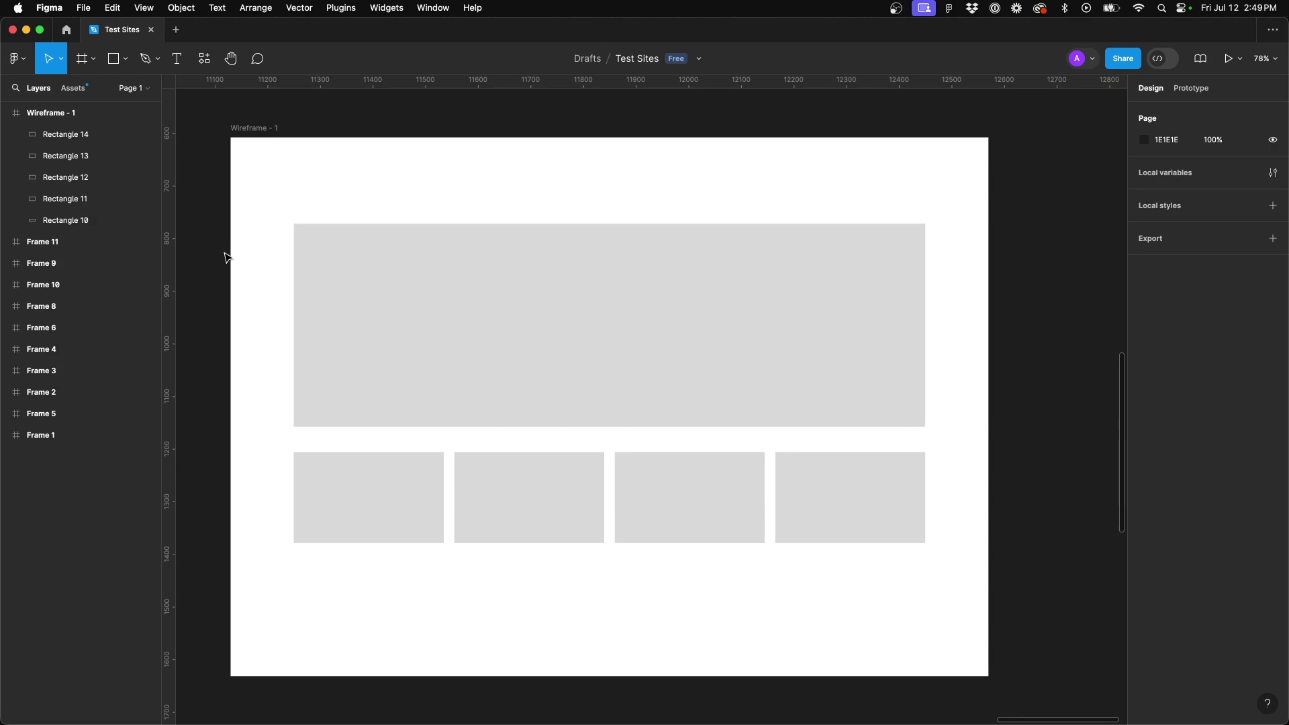
key(ctrl+g)
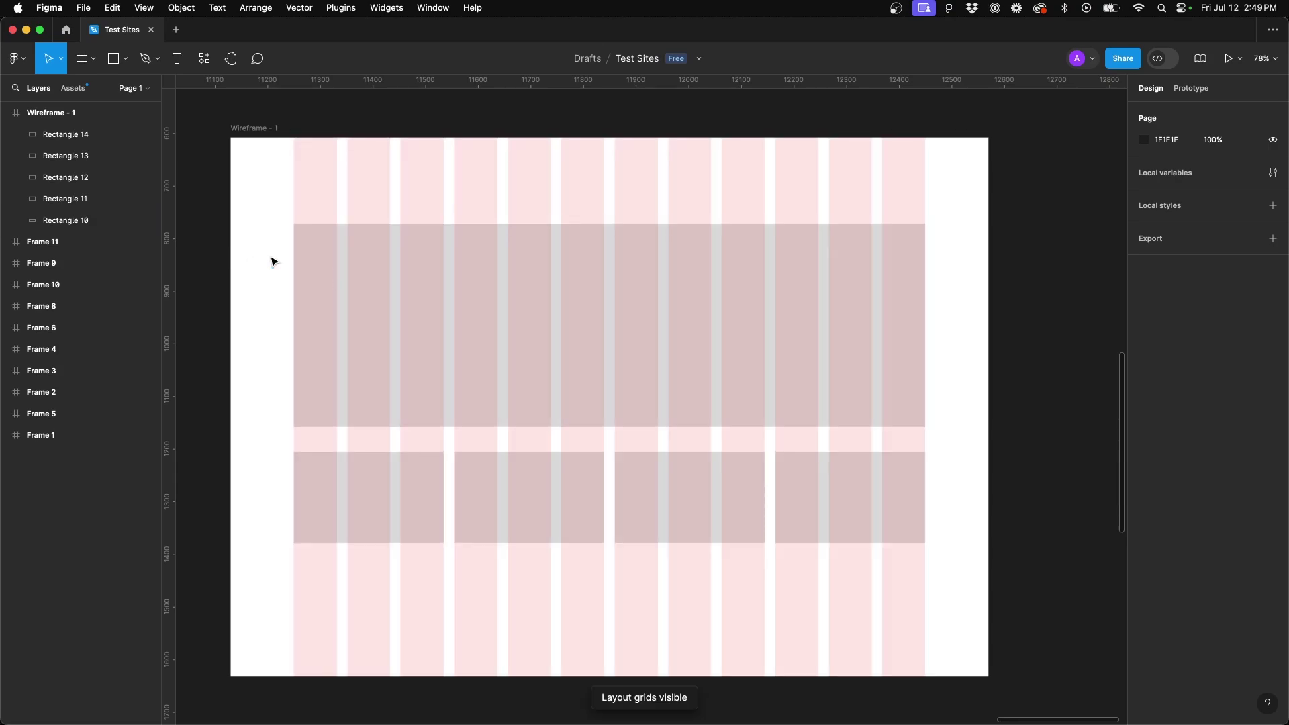